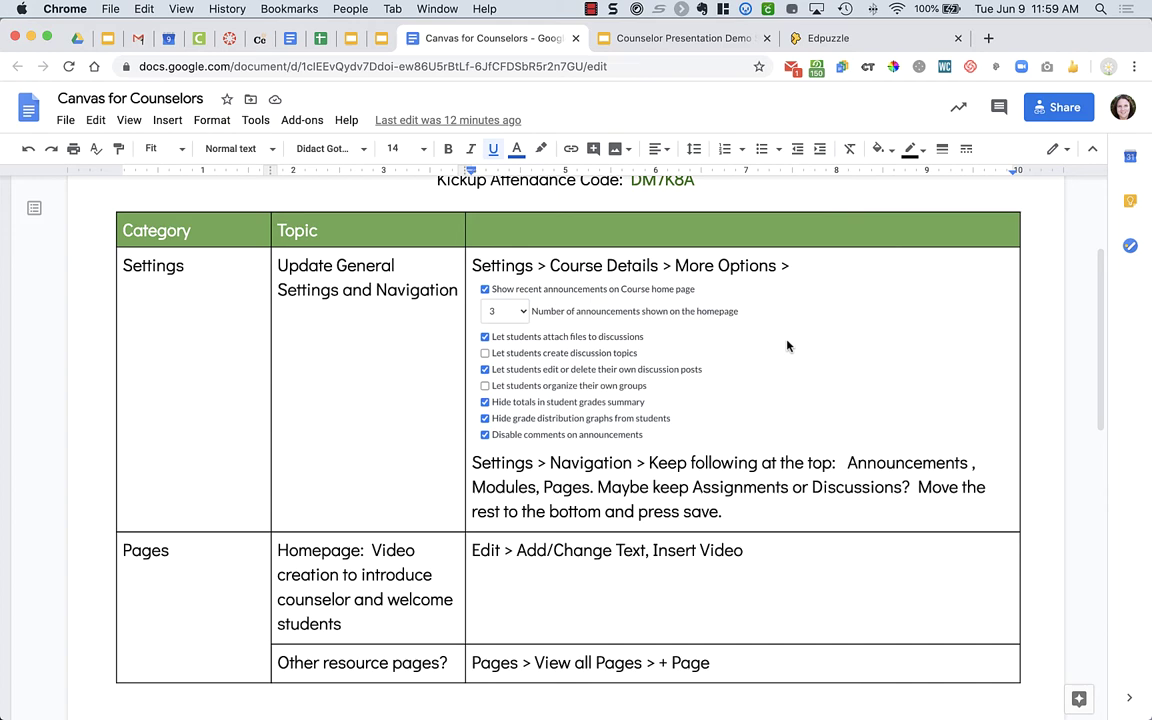
Switch to Canvas, go to the Dashboard and dismiss the P-EBT announcement
click(230, 38)
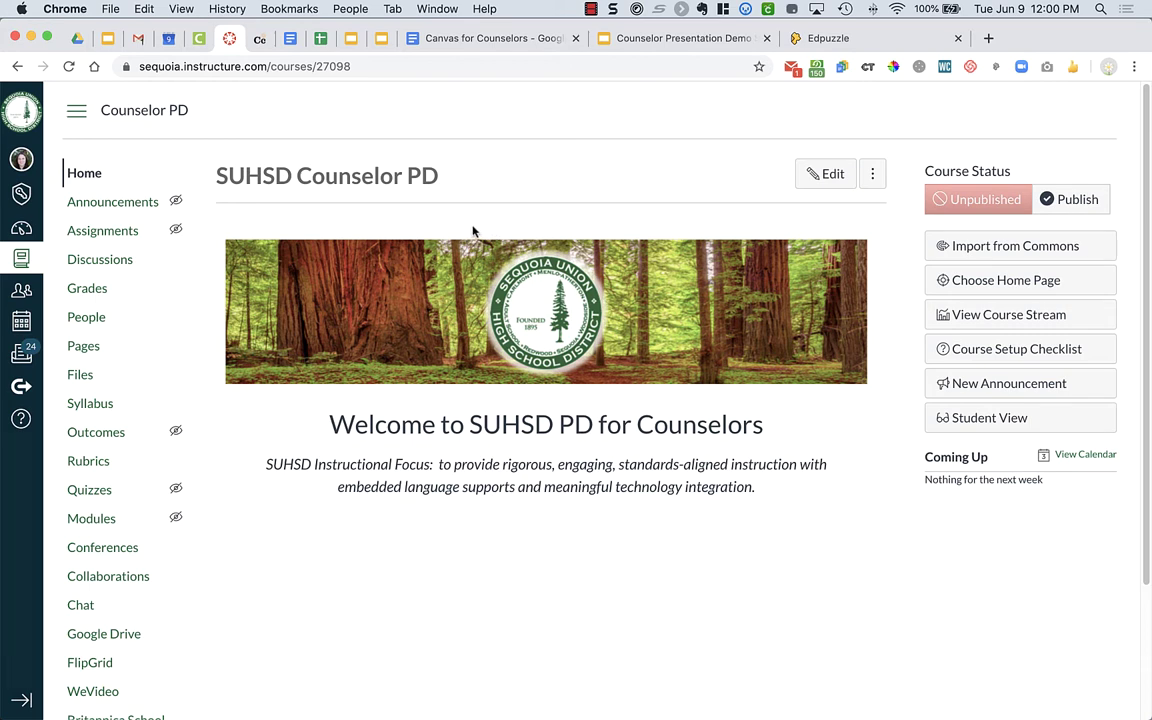
click(22, 229)
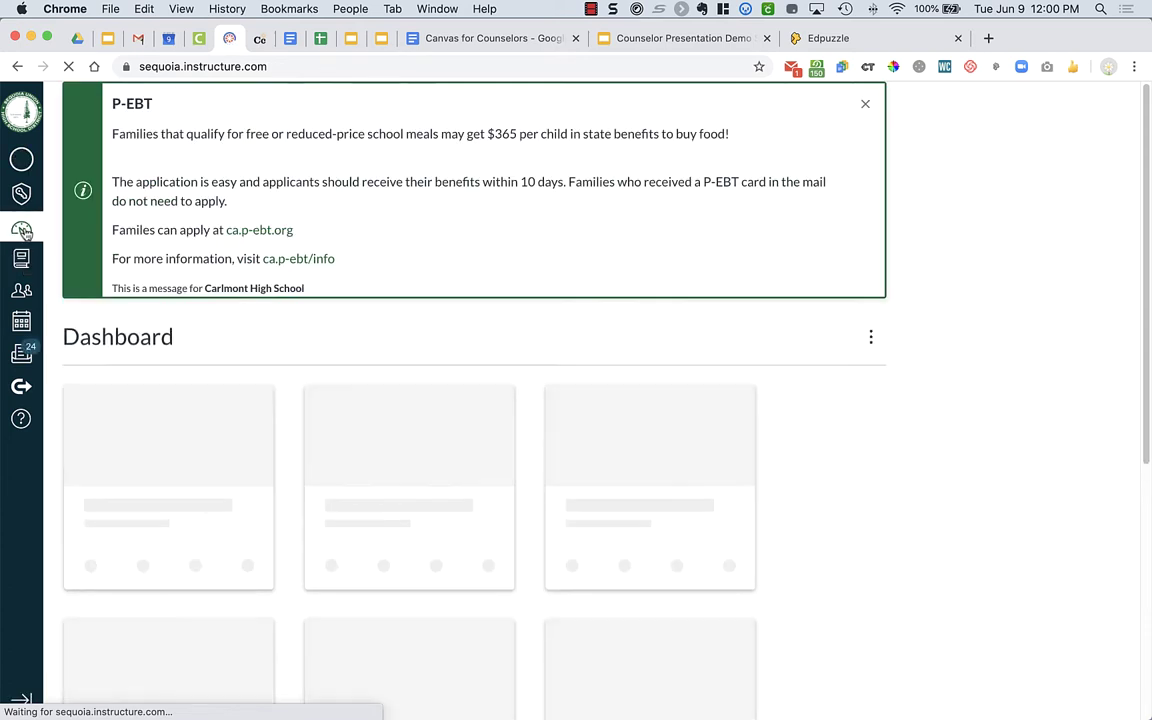
scroll(207, 229, down, 1)
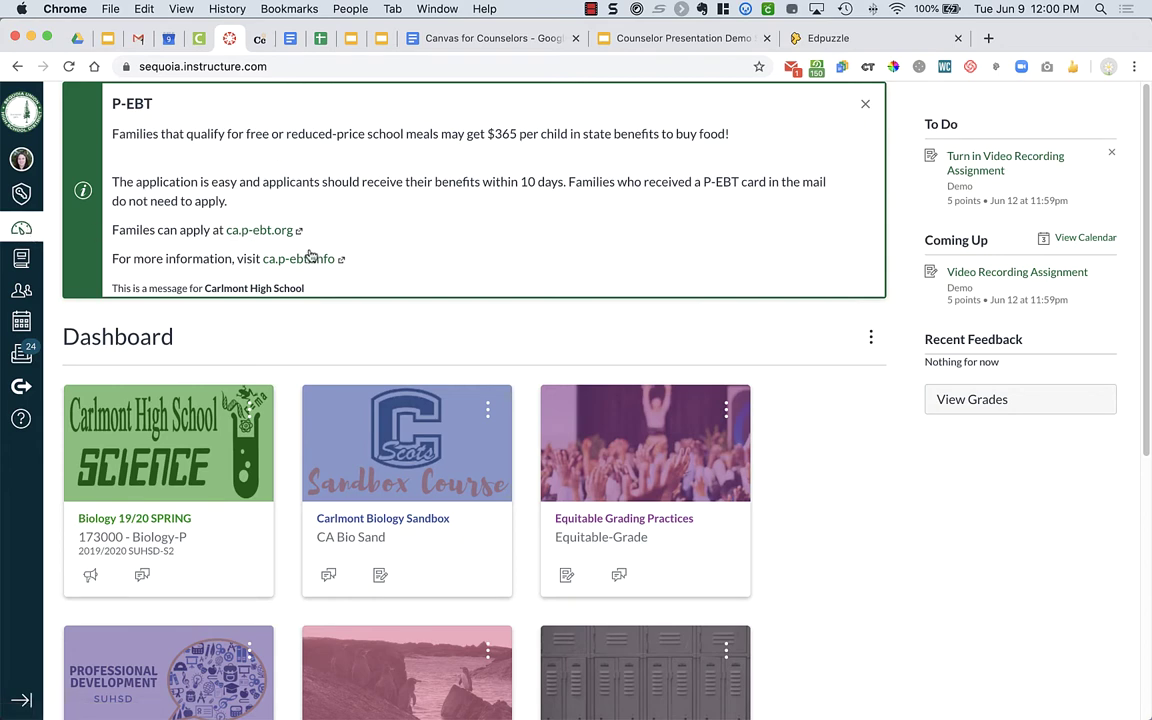
scroll(313, 258, down, 1)
scroll(313, 258, down, 5)
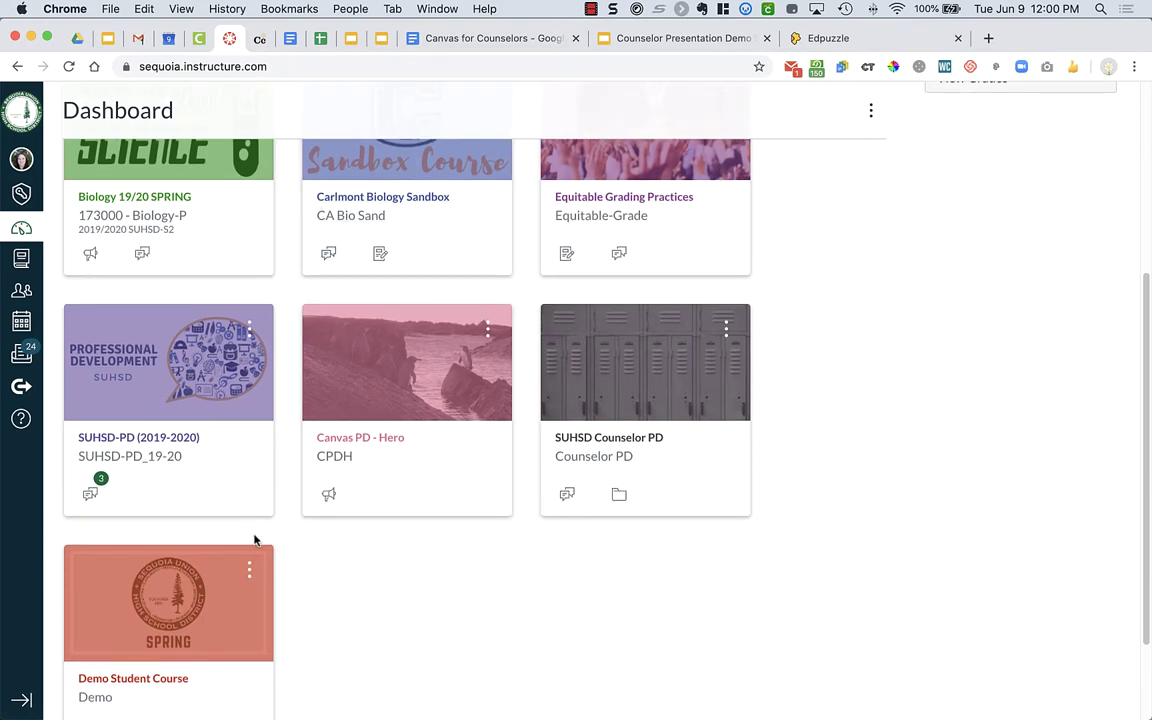
scroll(254, 540, up, 5)
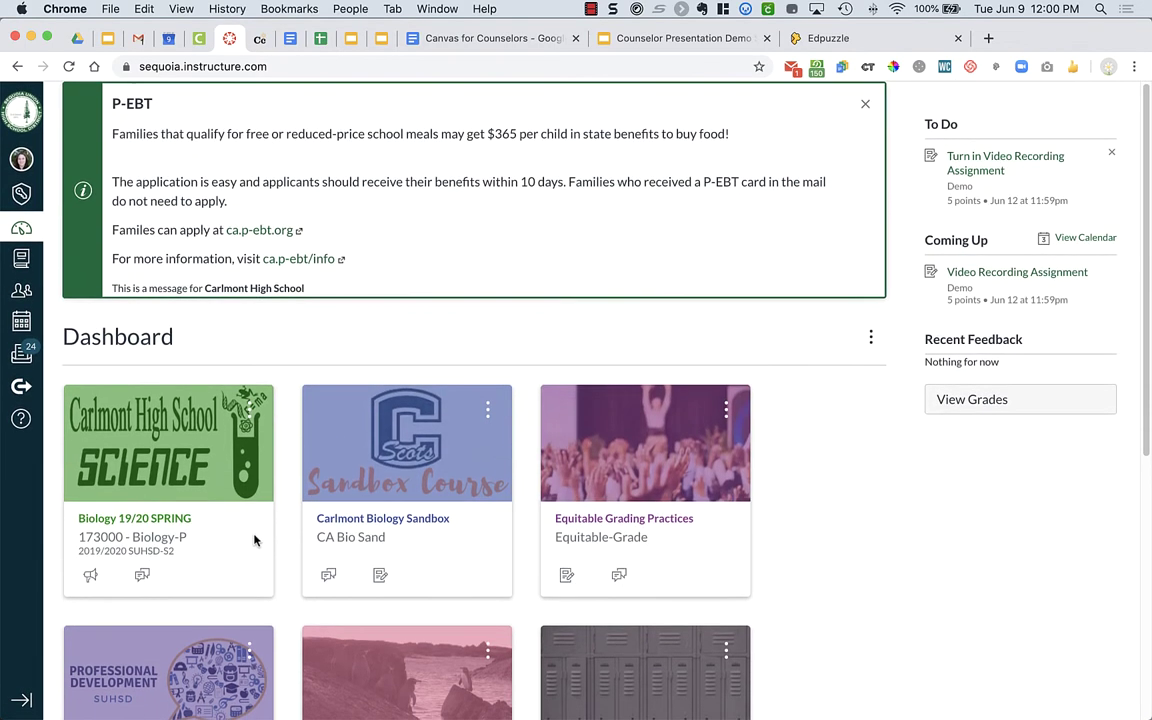
click(864, 107)
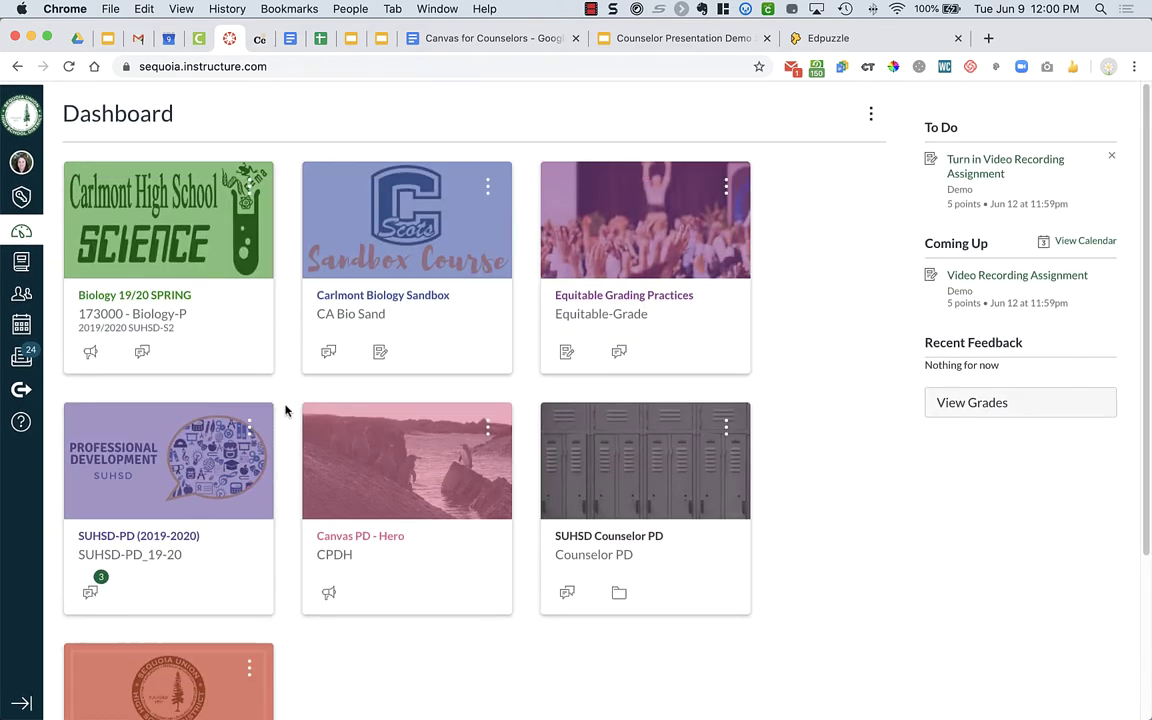
Check the list of courses, and open the SUHSD Counselor PD course from its Dashboard card
click(24, 262)
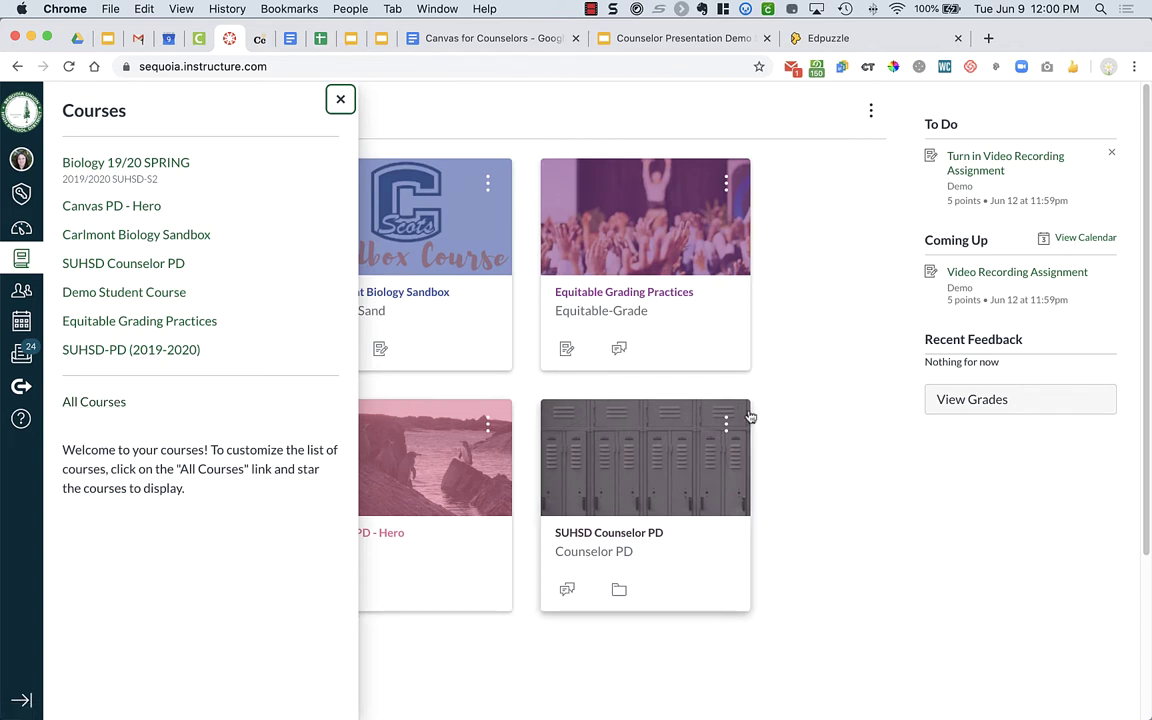
click(805, 415)
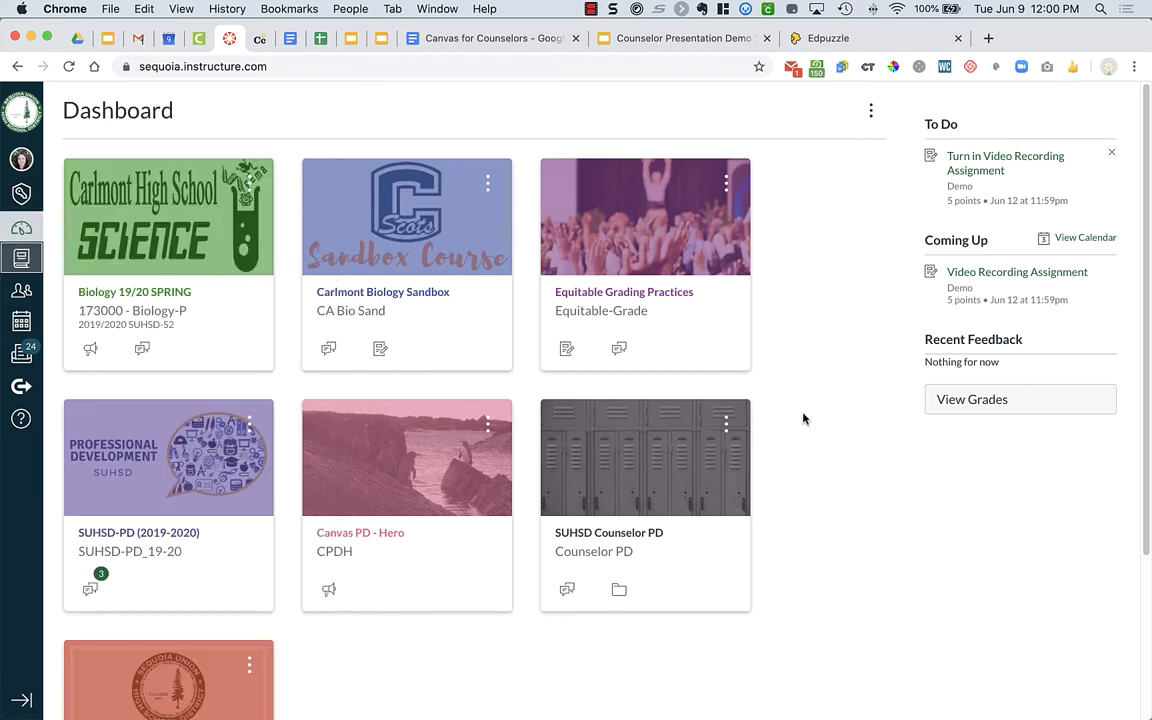
click(582, 536)
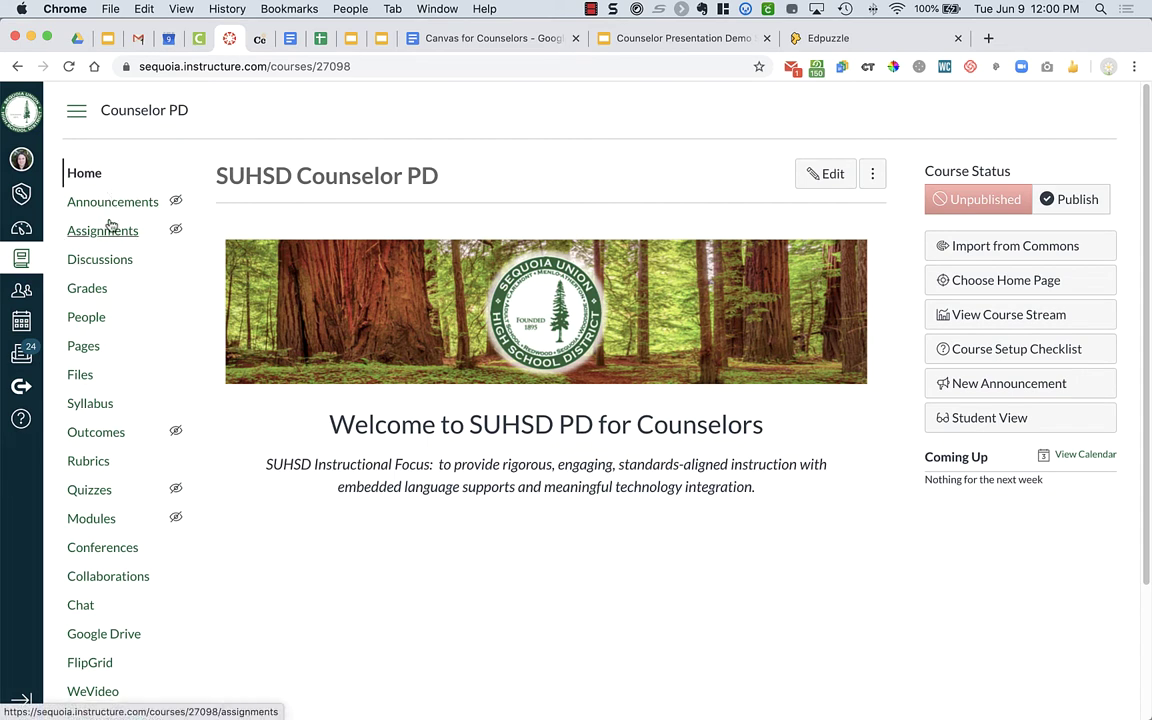
Look over the course's navigation links and open the Navigation settings of the SUHSD Counselor PD course
scroll(93, 514, down, 4)
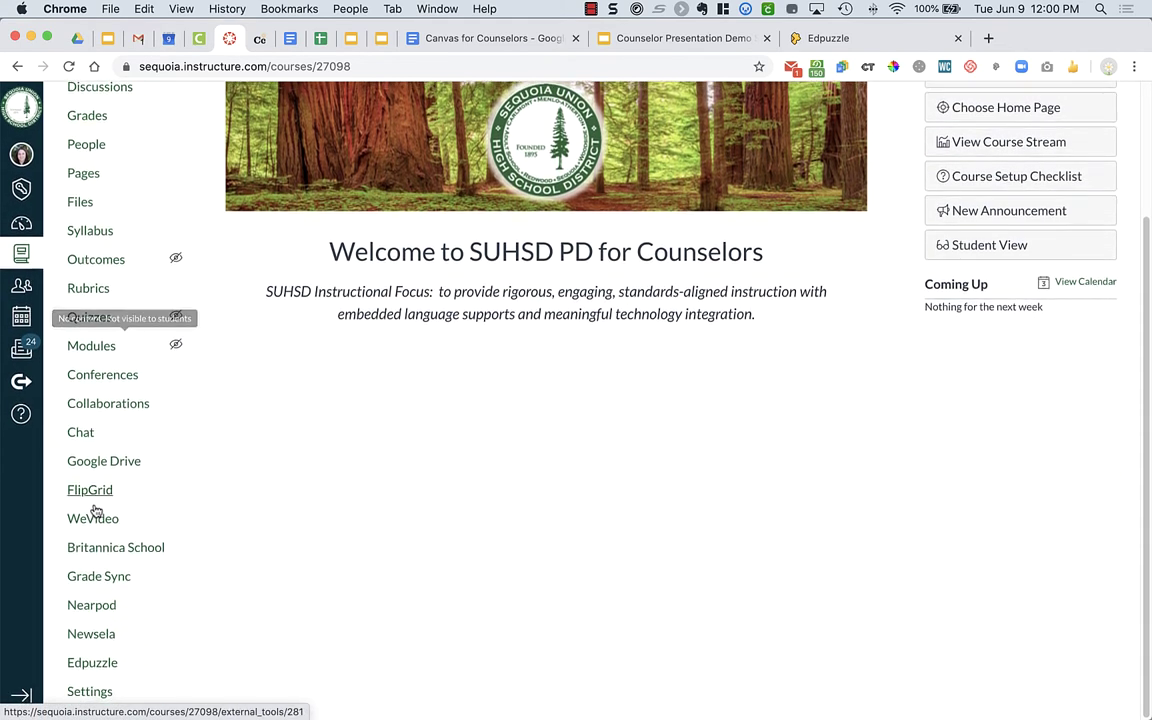
scroll(95, 511, up, 4)
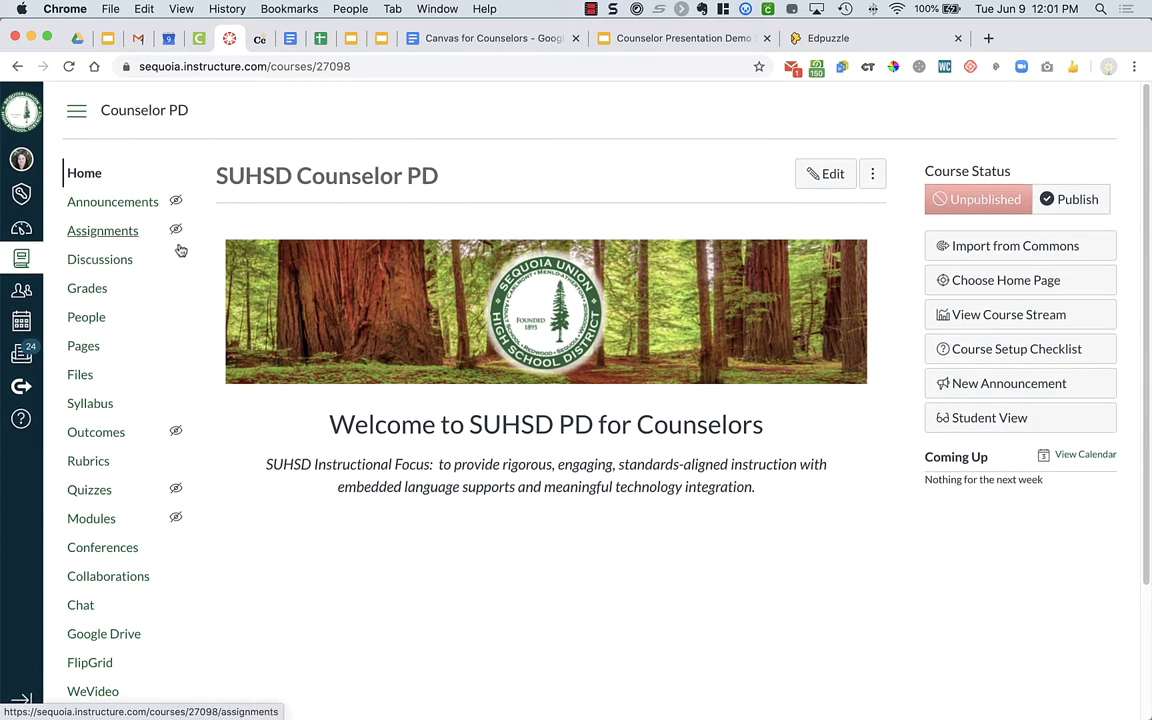
mouse_move(177, 203)
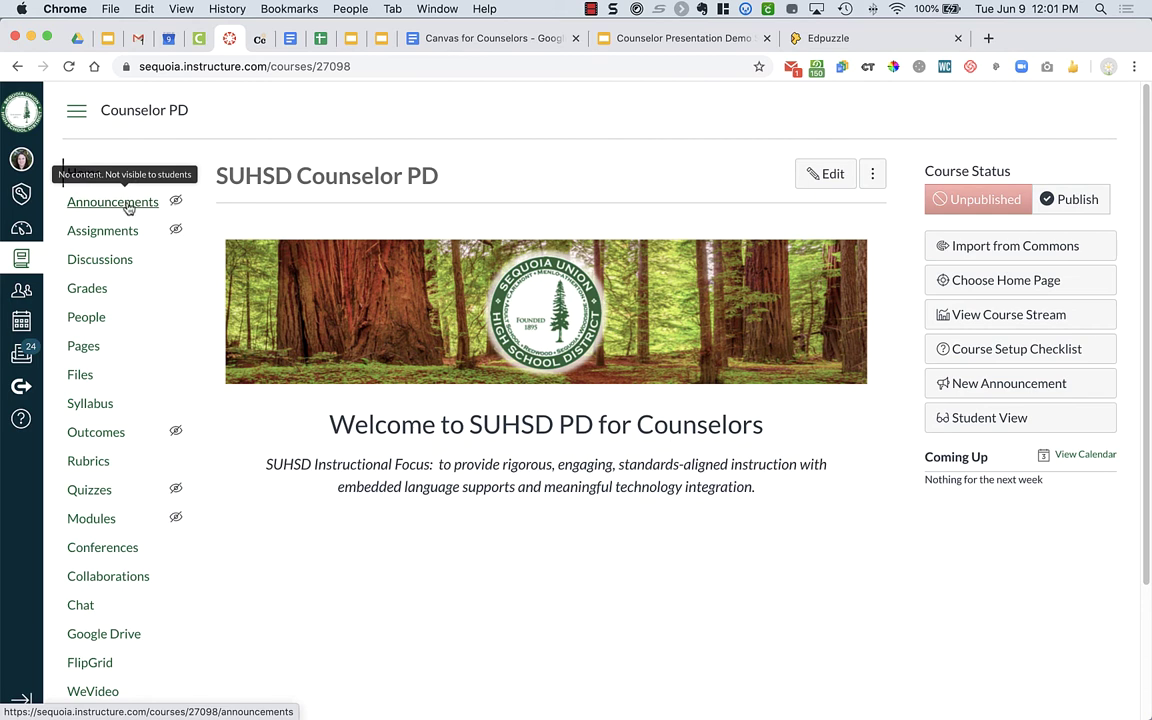
mouse_move(108, 230)
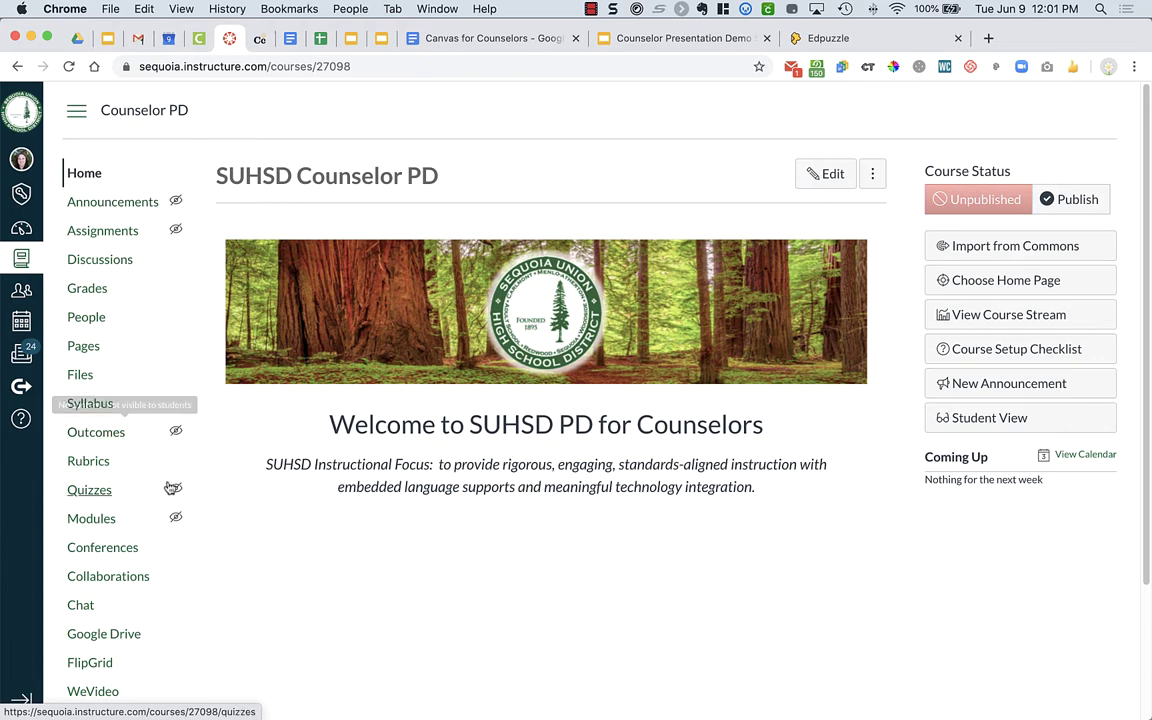
scroll(170, 487, down, 3)
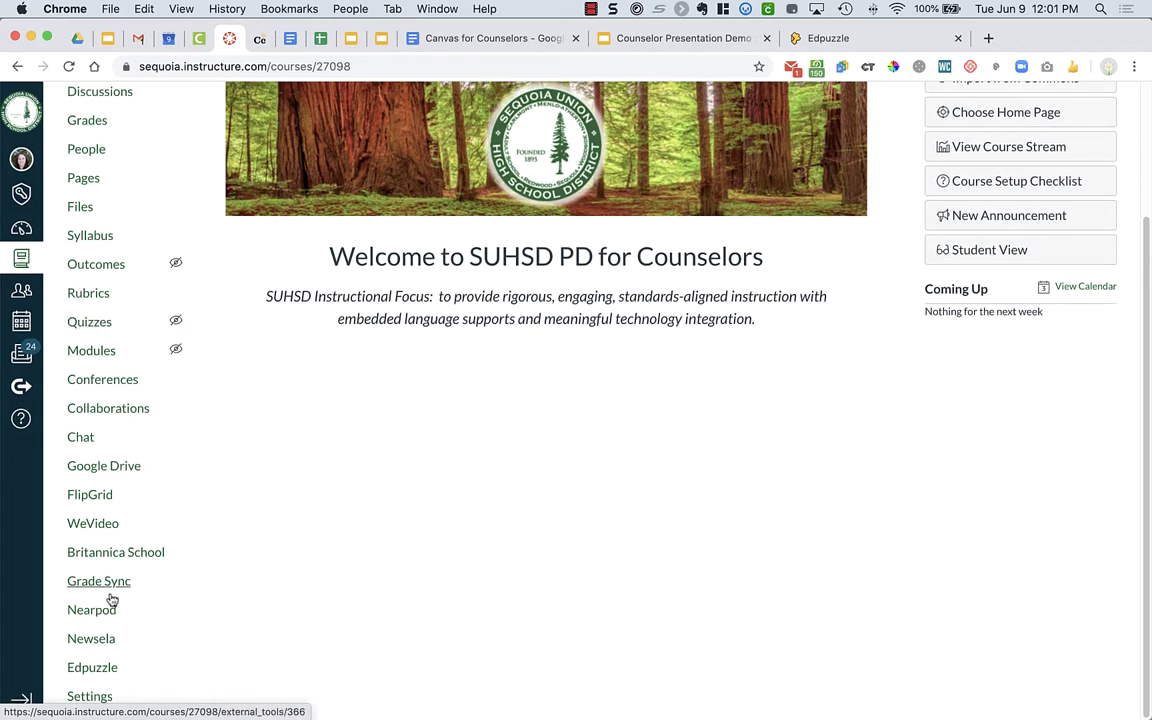
click(90, 697)
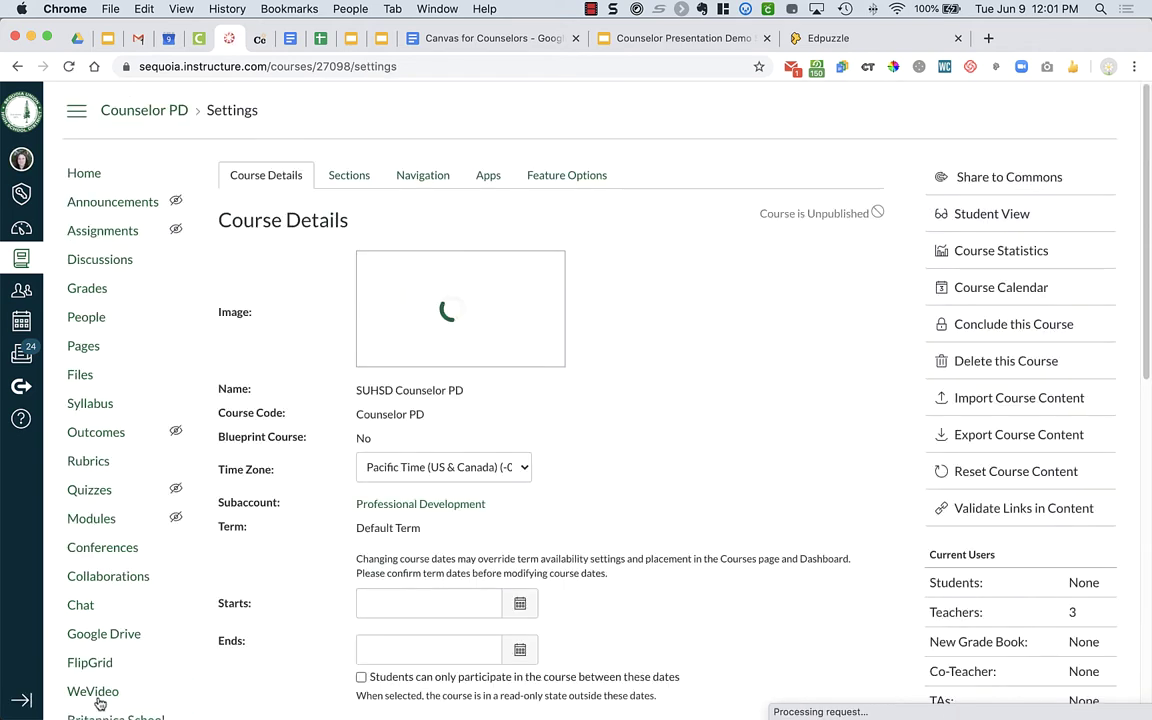
click(423, 177)
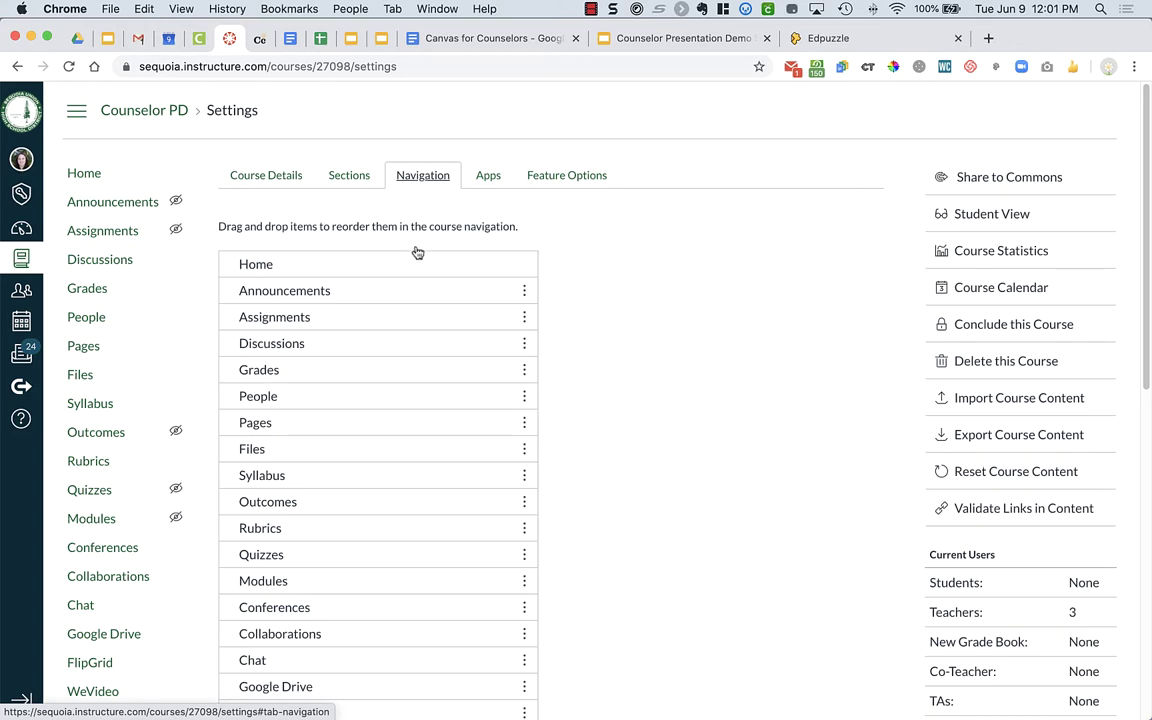
Review the enabled and hidden navigation items, and disable Grades and People in the course navigation
scroll(405, 395, down, 2)
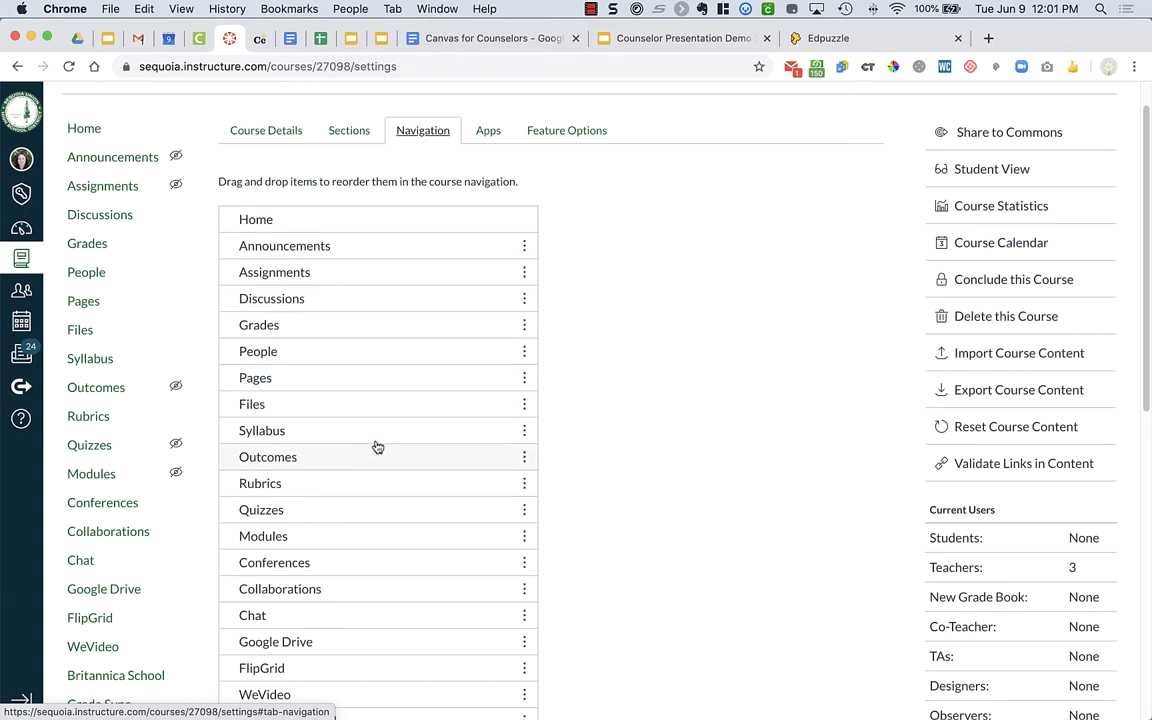
scroll(378, 455, down, 10)
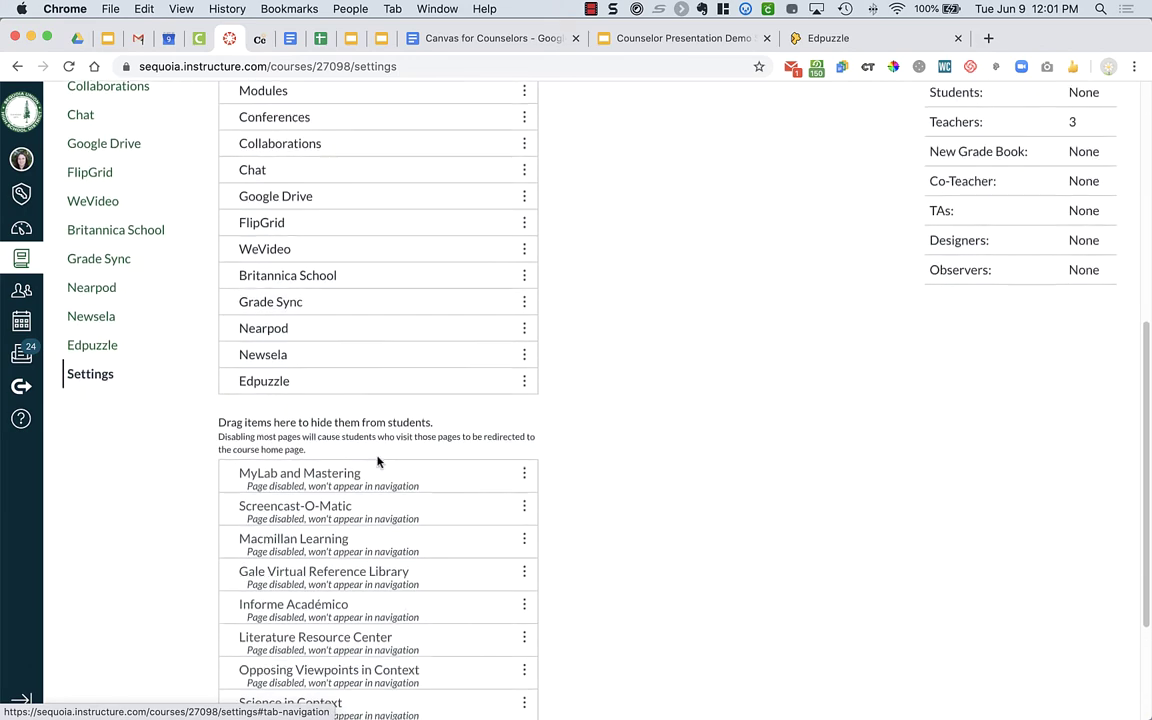
scroll(378, 461, down, 4)
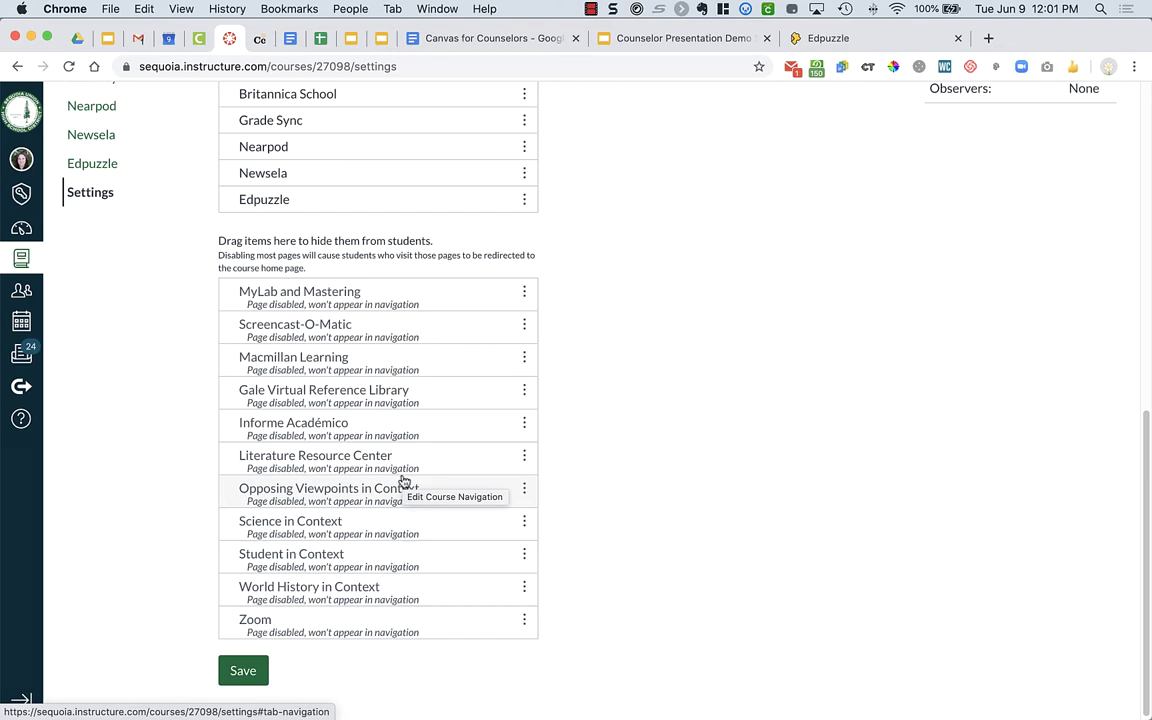
scroll(403, 482, up, 10)
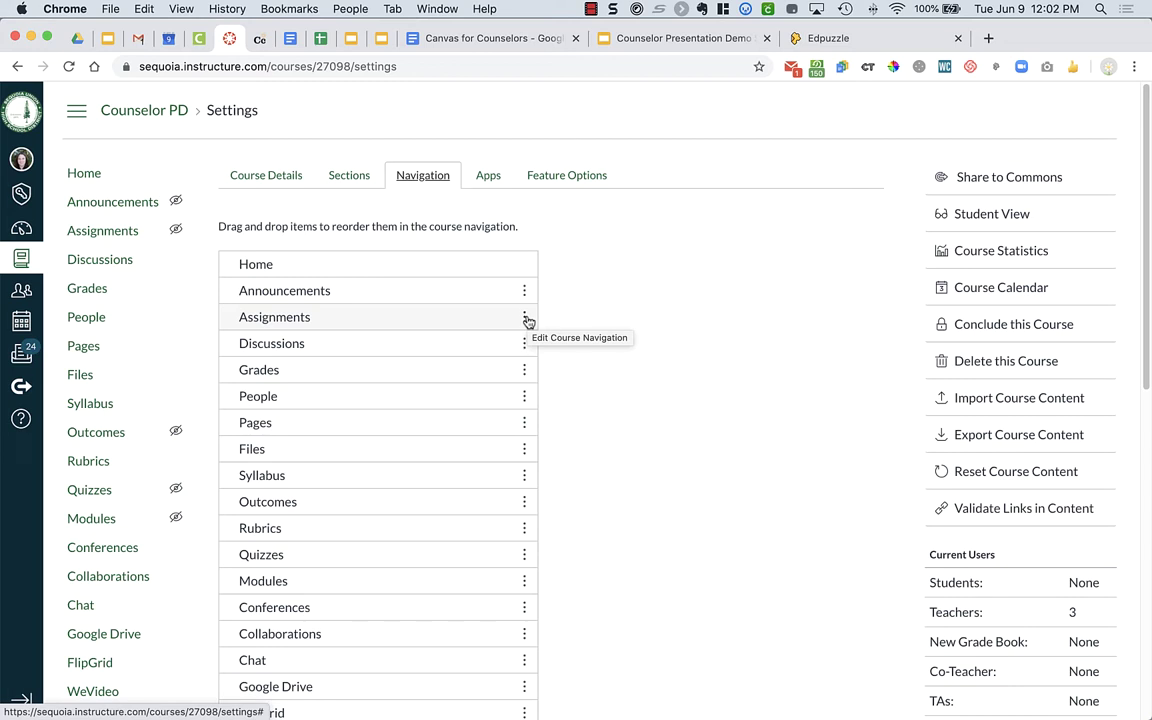
click(524, 370)
click(520, 416)
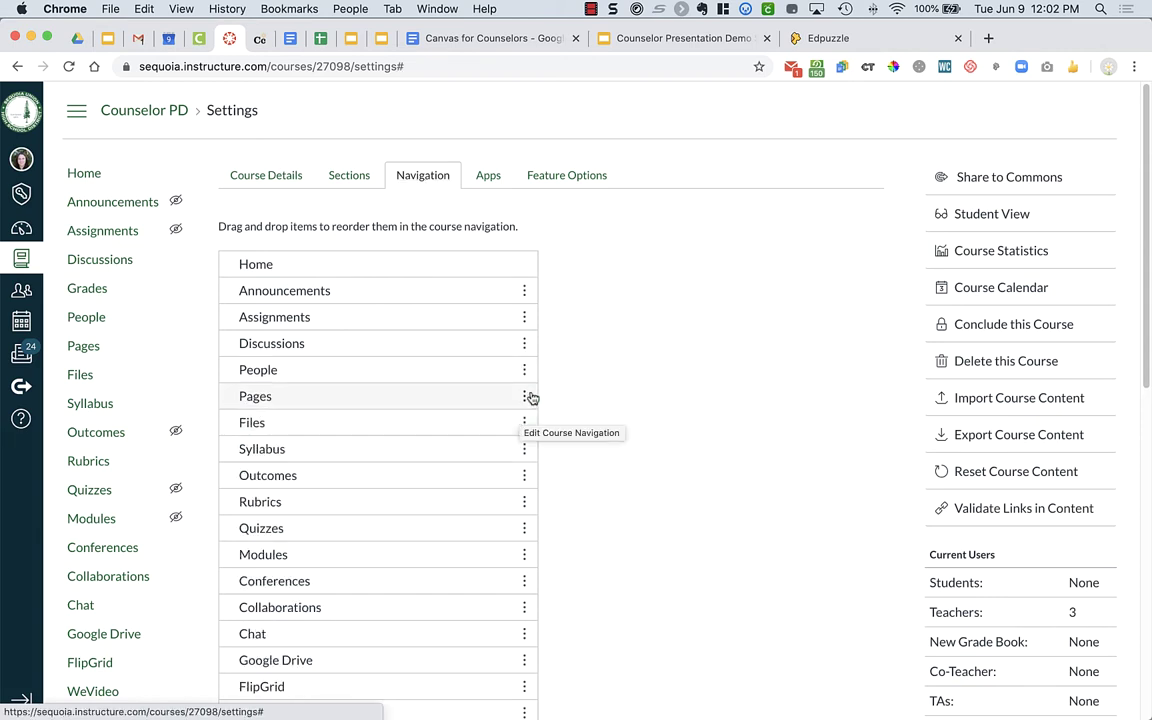
click(524, 372)
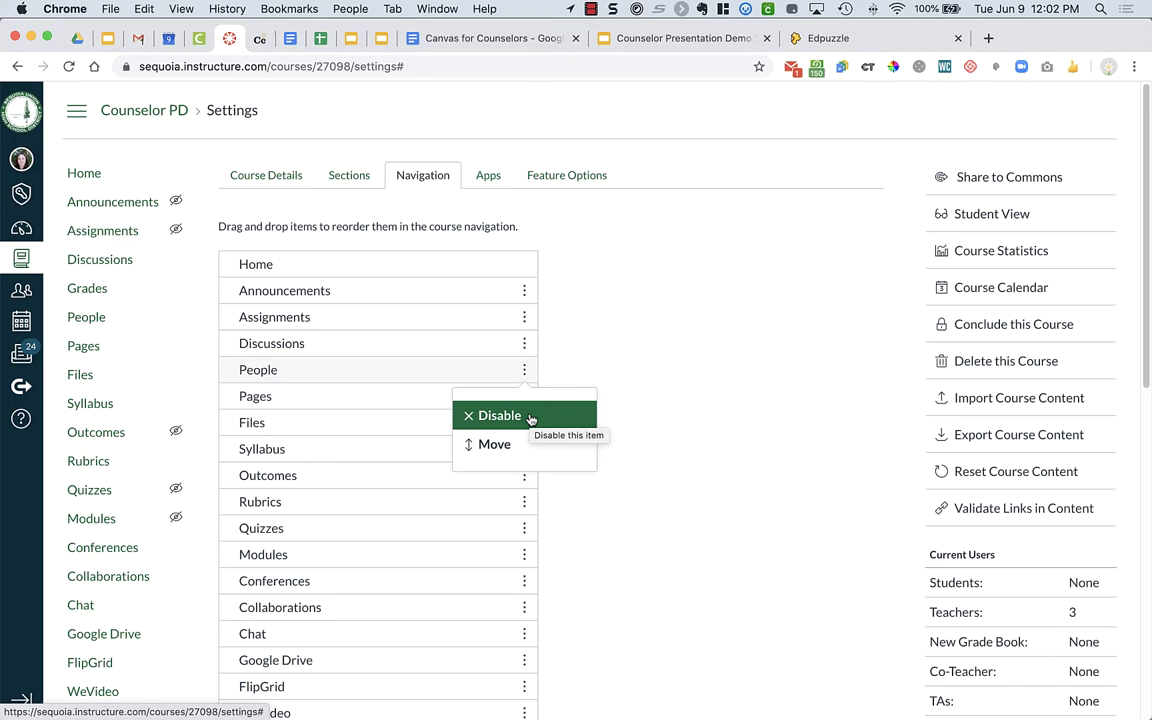
click(530, 416)
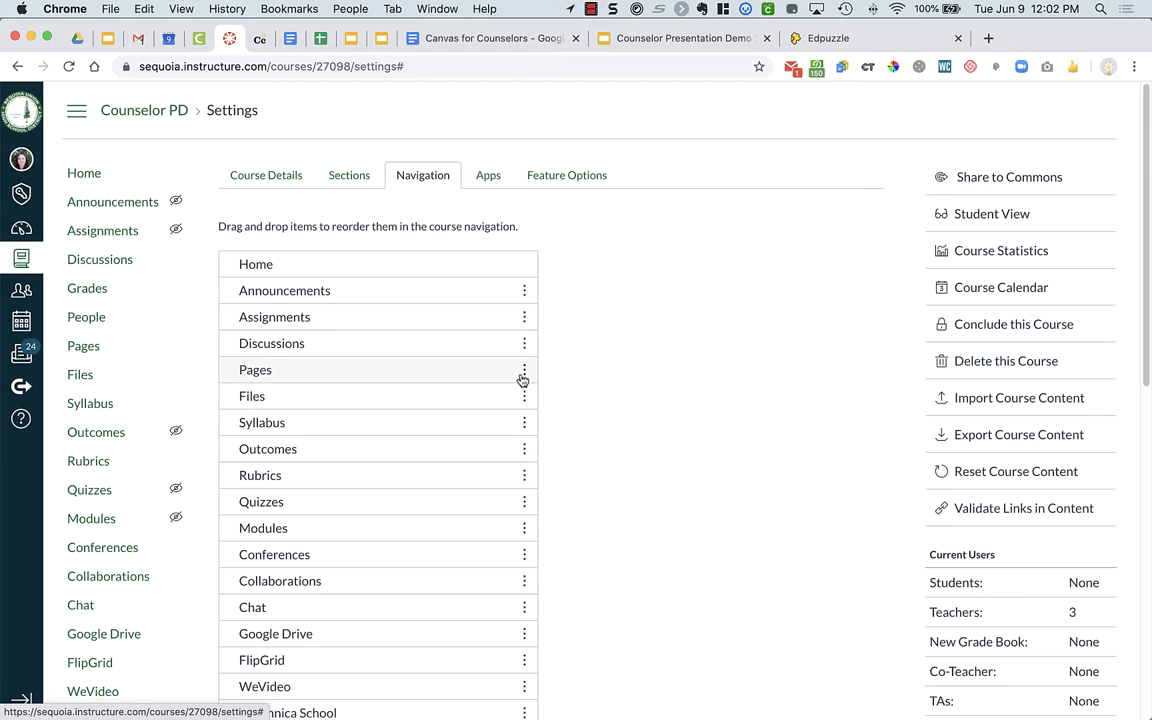
Disable the Files and Outcomes items in the course navigation list
click(523, 398)
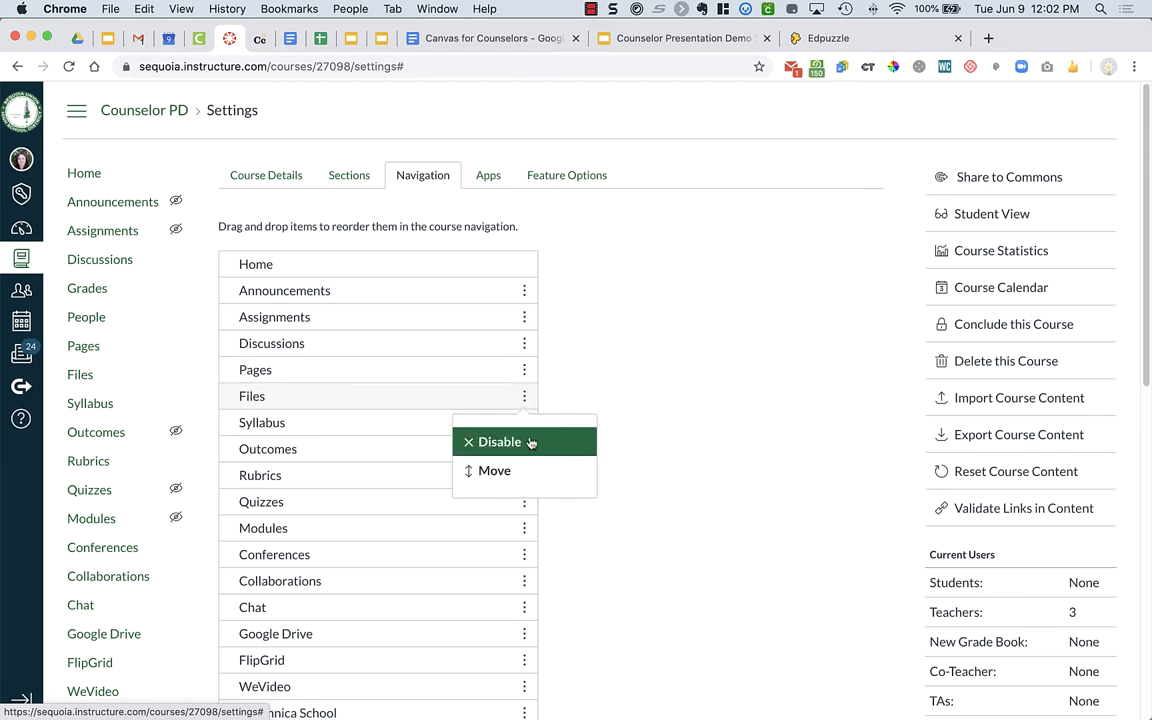
click(531, 441)
click(525, 398)
click(532, 442)
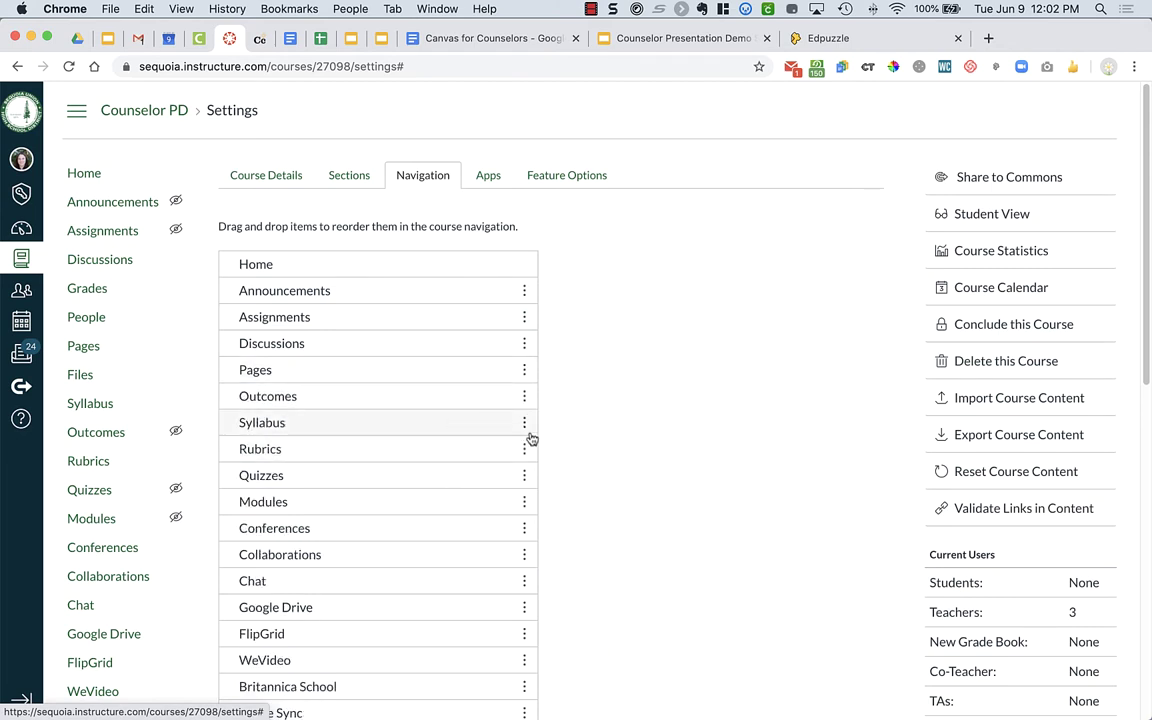
click(527, 405)
click(532, 442)
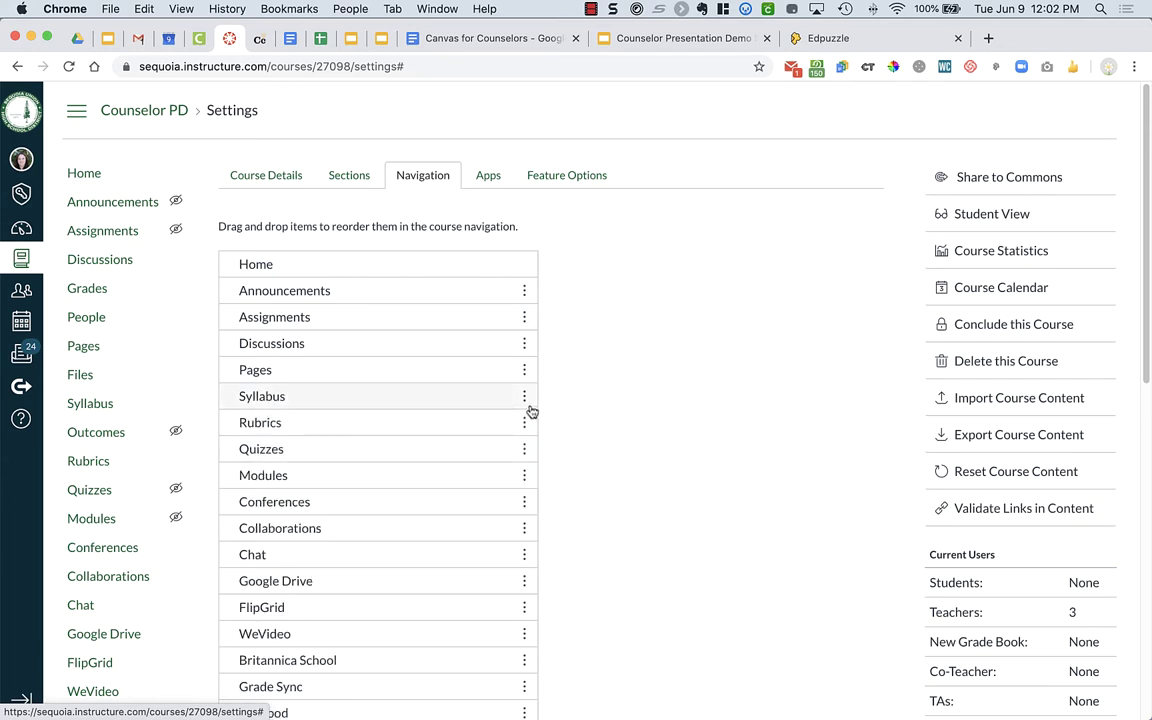
Disable the Rubrics and Quizzes items in the course navigation list
click(524, 423)
click(535, 468)
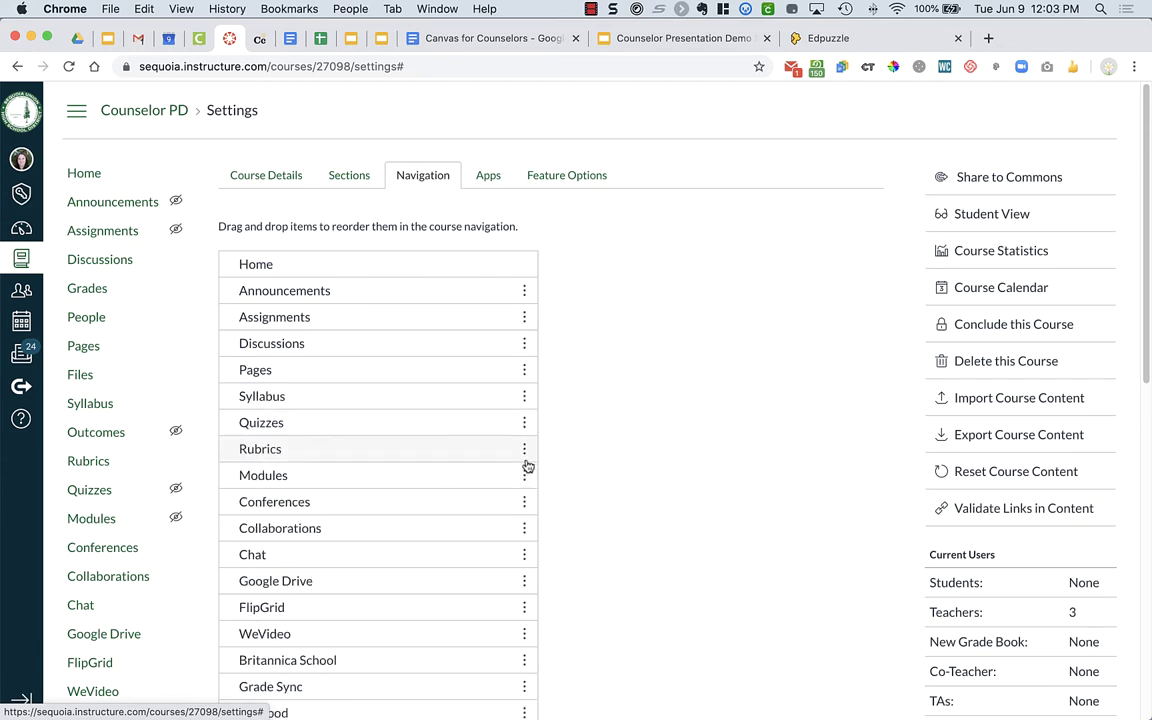
click(524, 449)
click(530, 486)
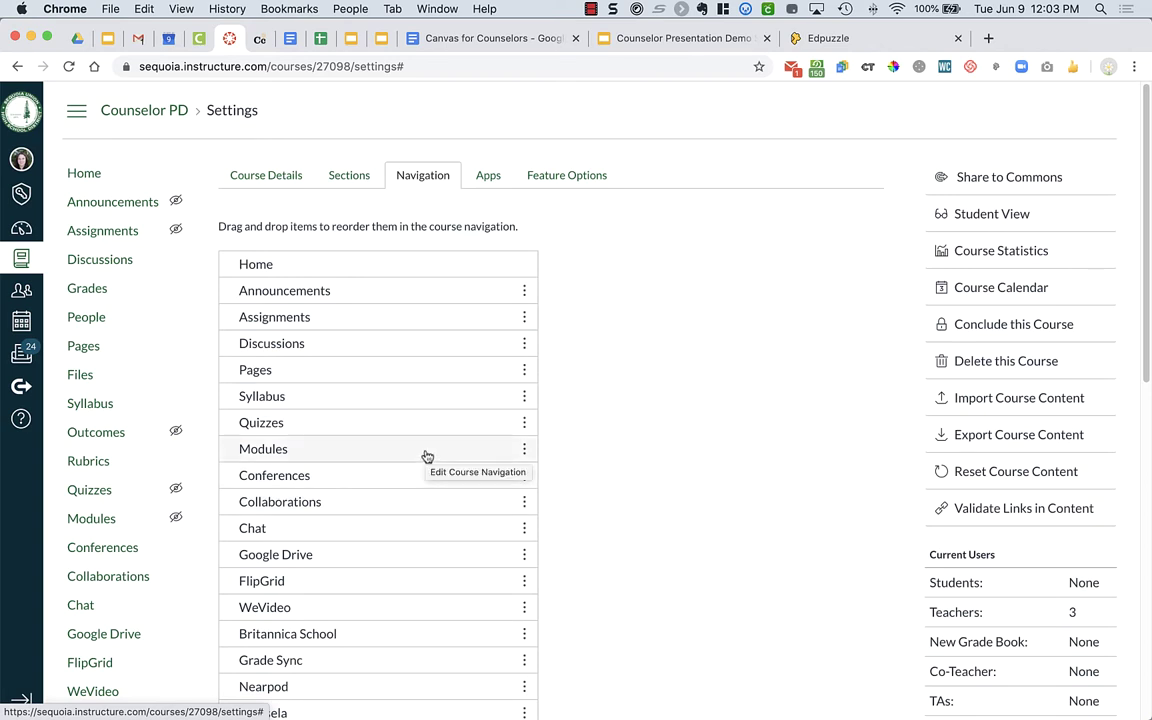
click(524, 423)
click(515, 470)
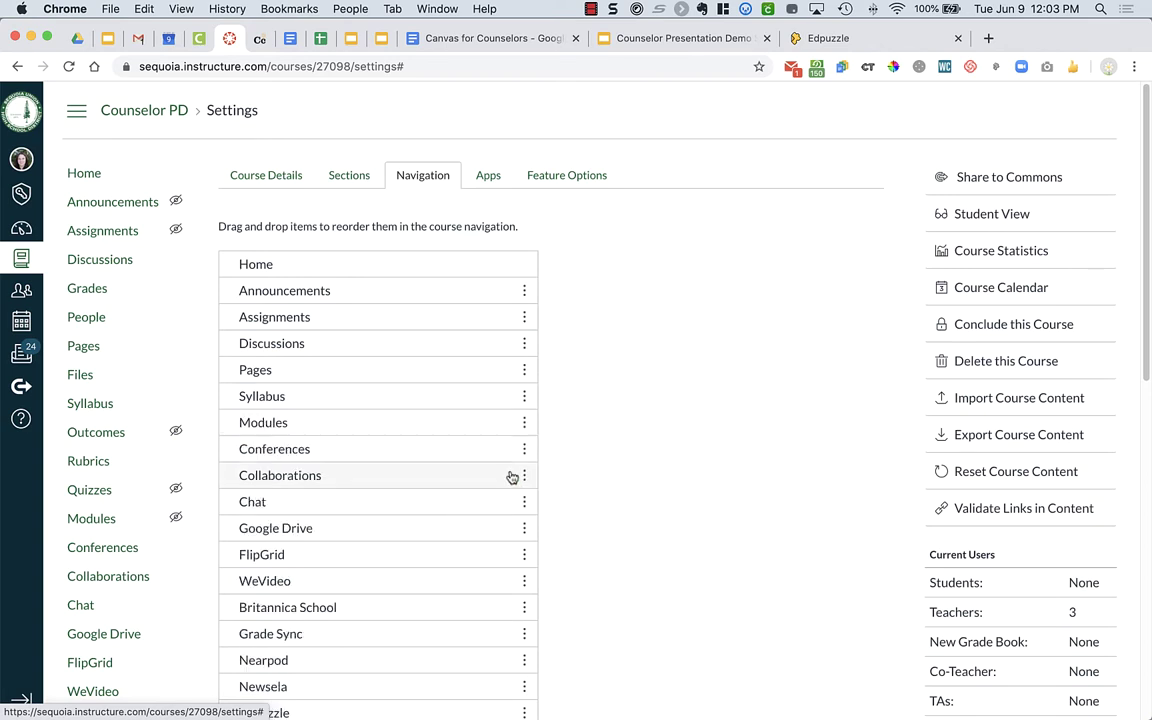
Disable the Conferences, Collaborations and Chat items in the course navigation list
click(524, 449)
click(482, 491)
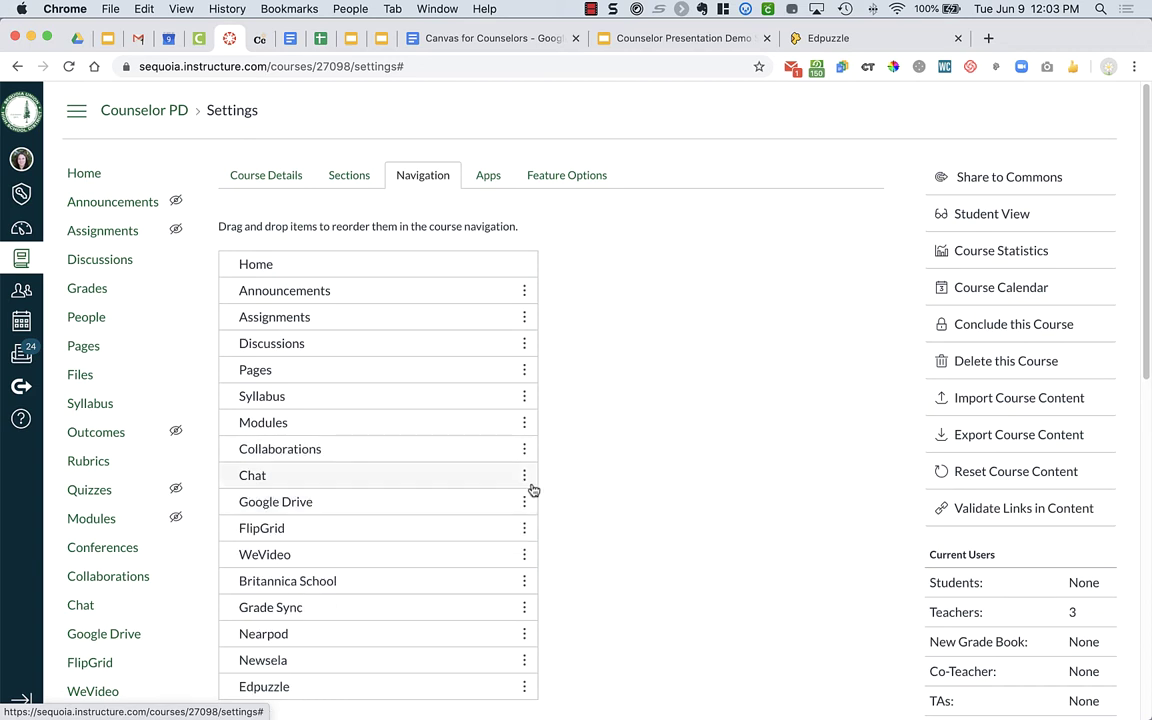
click(524, 452)
click(533, 491)
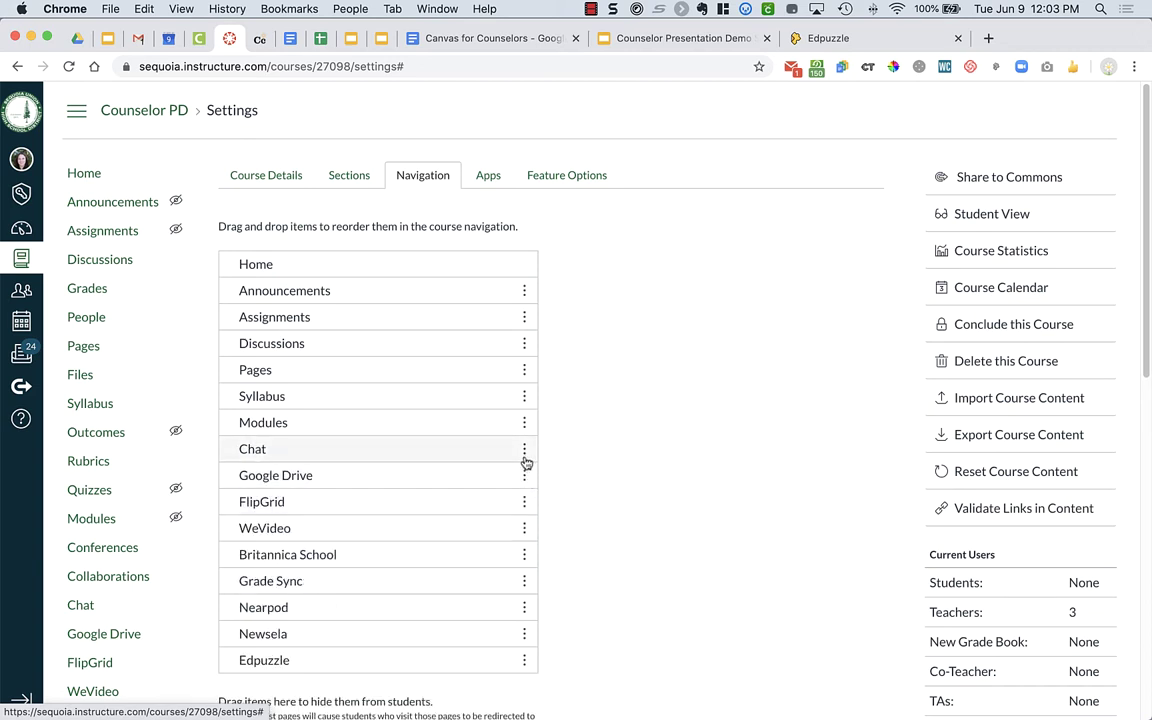
click(525, 455)
click(530, 494)
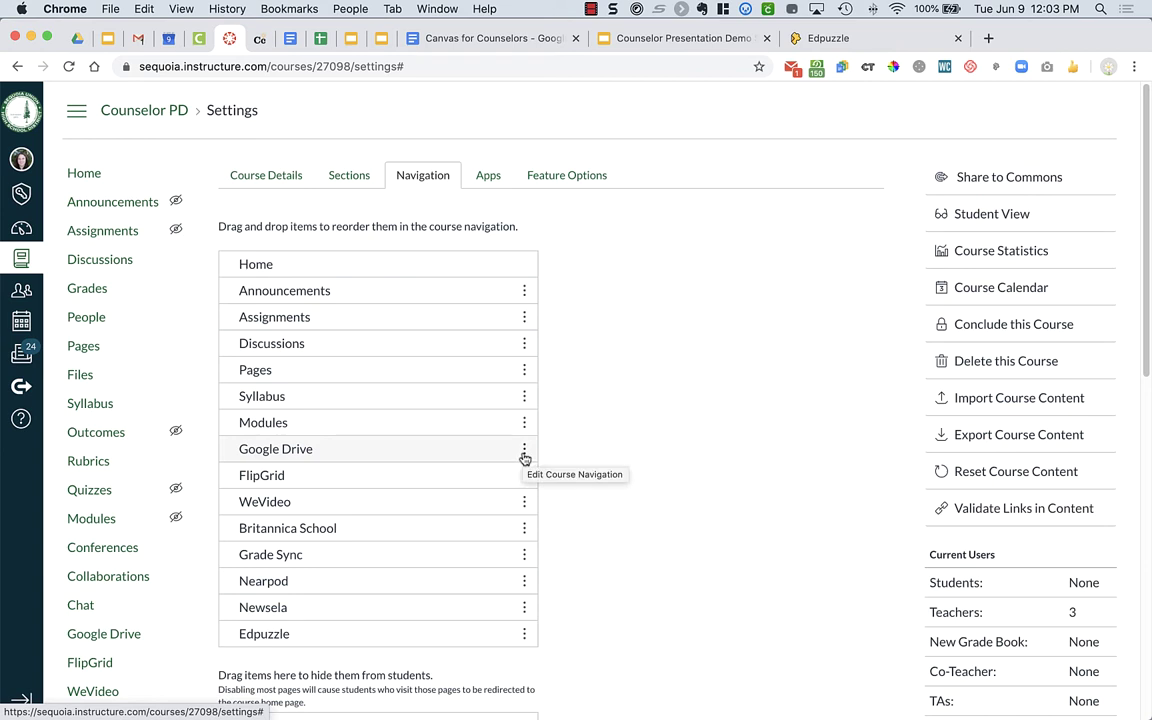
Disable the Google Drive, FlipGrid and WeVideo items in the course navigation list
click(524, 455)
click(531, 491)
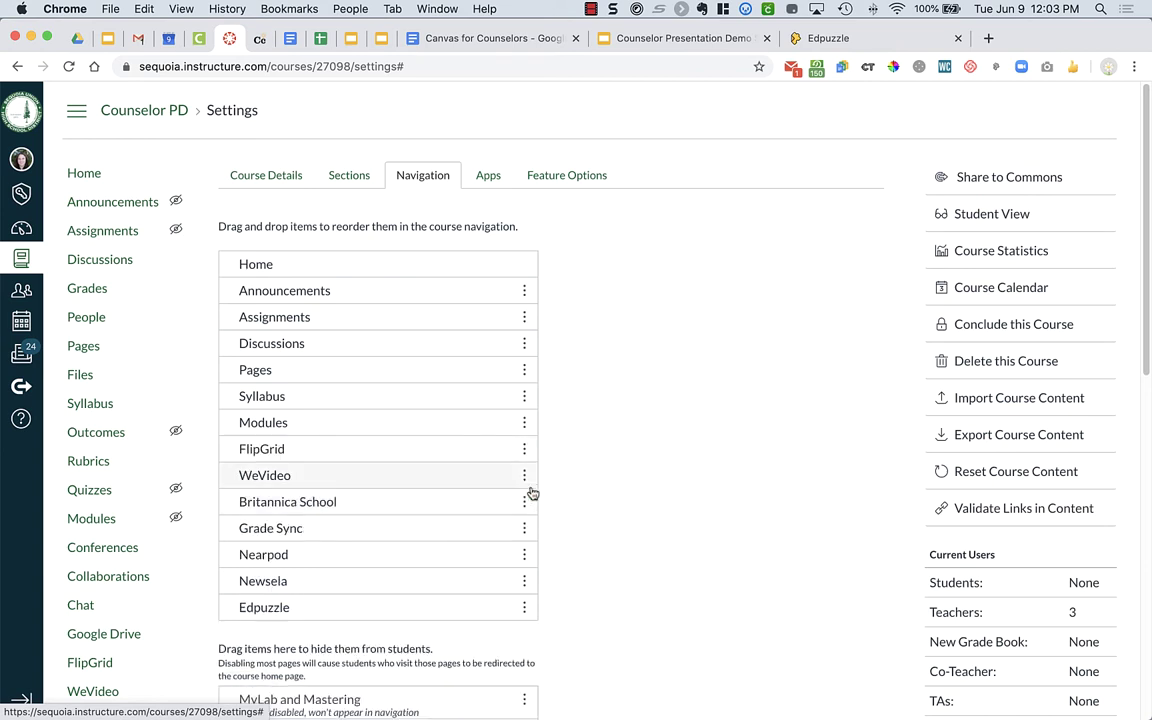
click(526, 450)
click(538, 494)
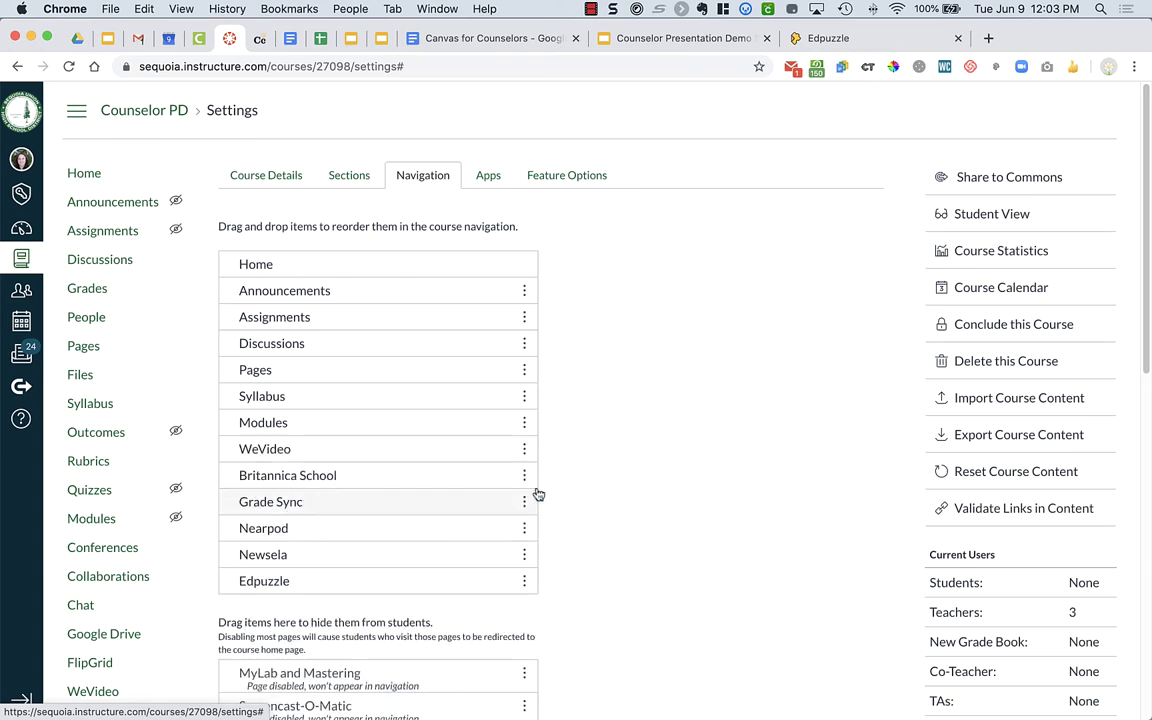
click(525, 450)
click(533, 492)
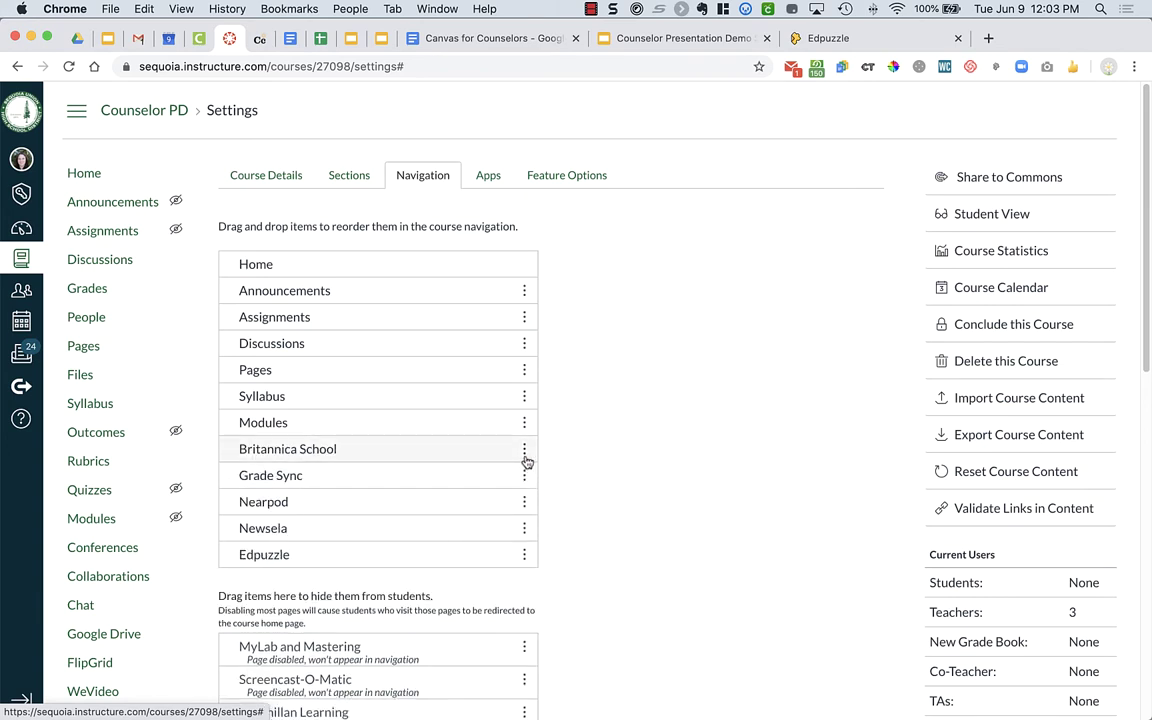
Disable the Britannica School, Grade Sync, Nearpod, Newsela and Edpuzzle items in the course navigation list
click(525, 450)
click(530, 493)
drag(483, 453, 452, 635)
drag(450, 460, 438, 605)
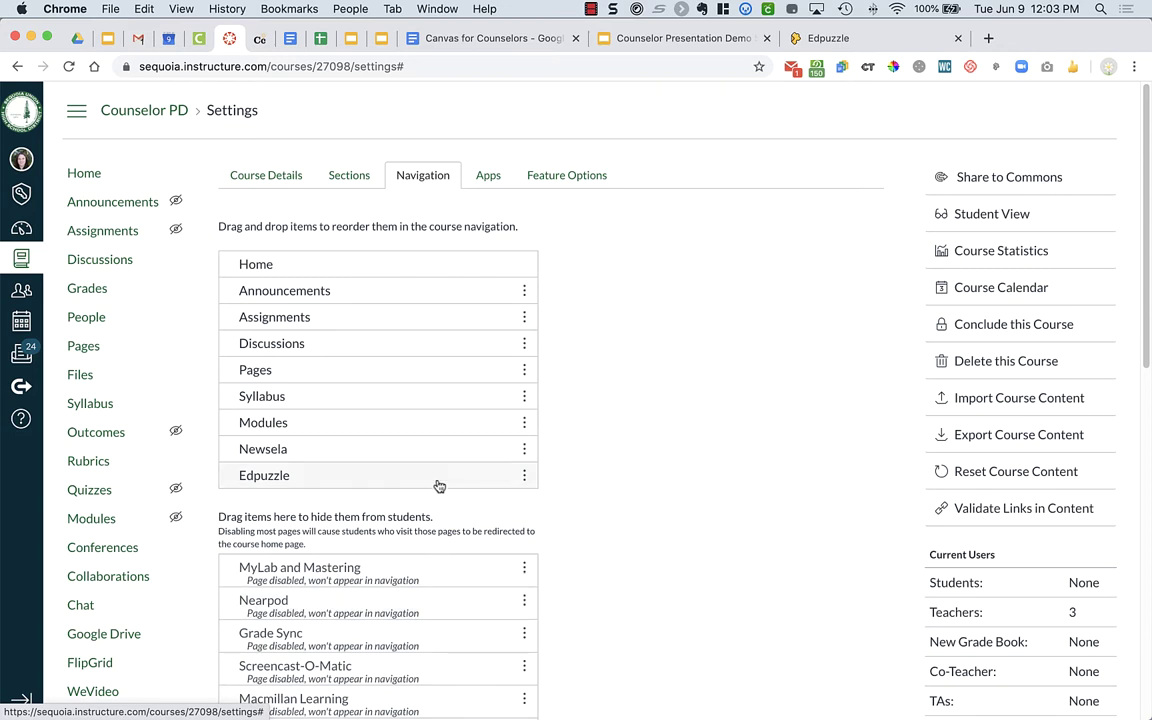
drag(433, 453, 417, 586)
drag(433, 456, 437, 507)
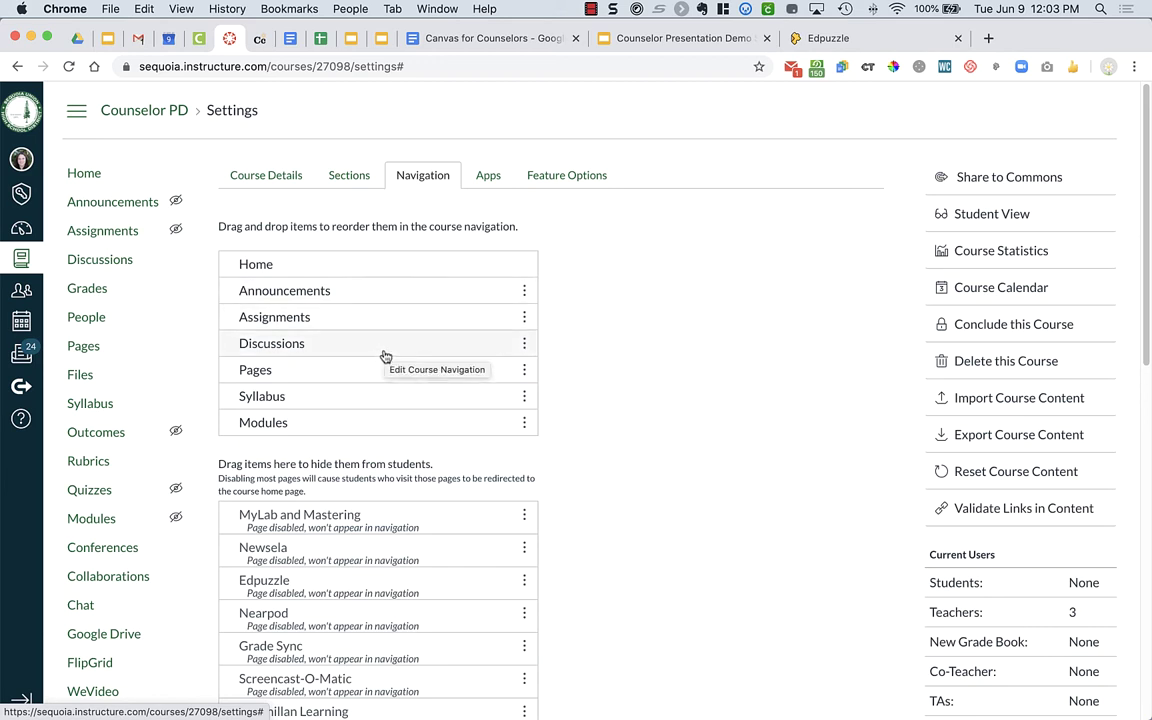
Disable the Syllabus item, move Assignments below Modules, and save the course navigation
mouse_move(367, 353)
mouse_down()
mouse_move(368, 365)
mouse_move(360, 355)
mouse_up()
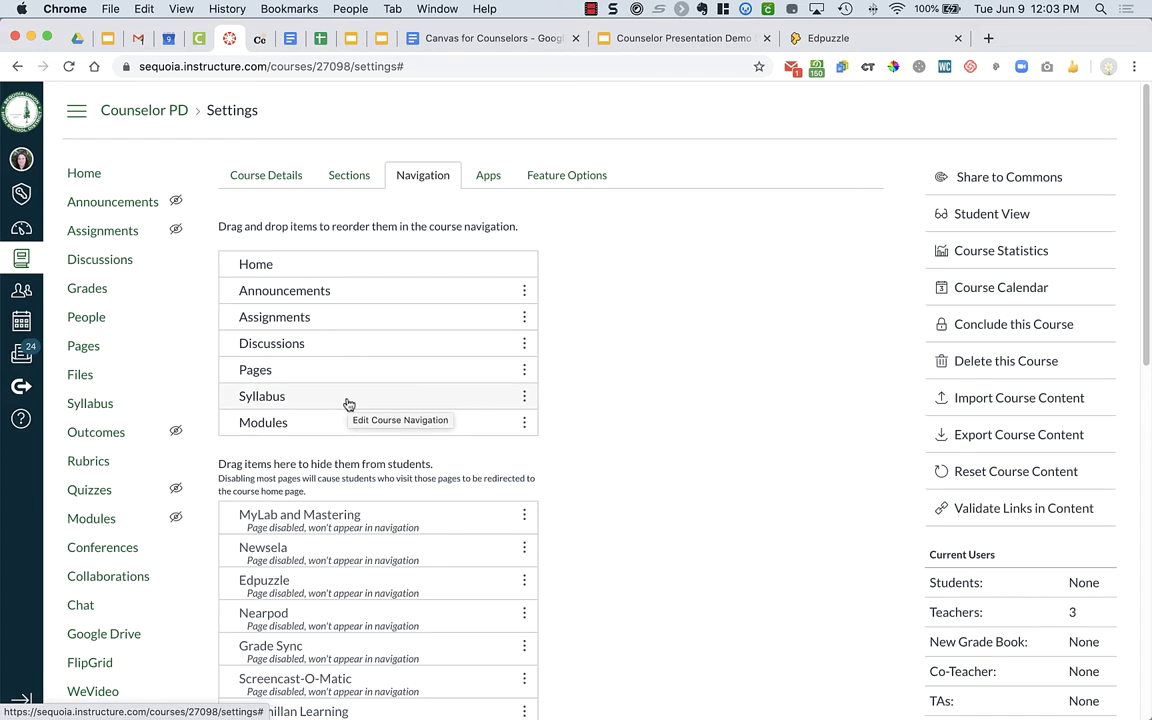
drag(348, 404, 326, 548)
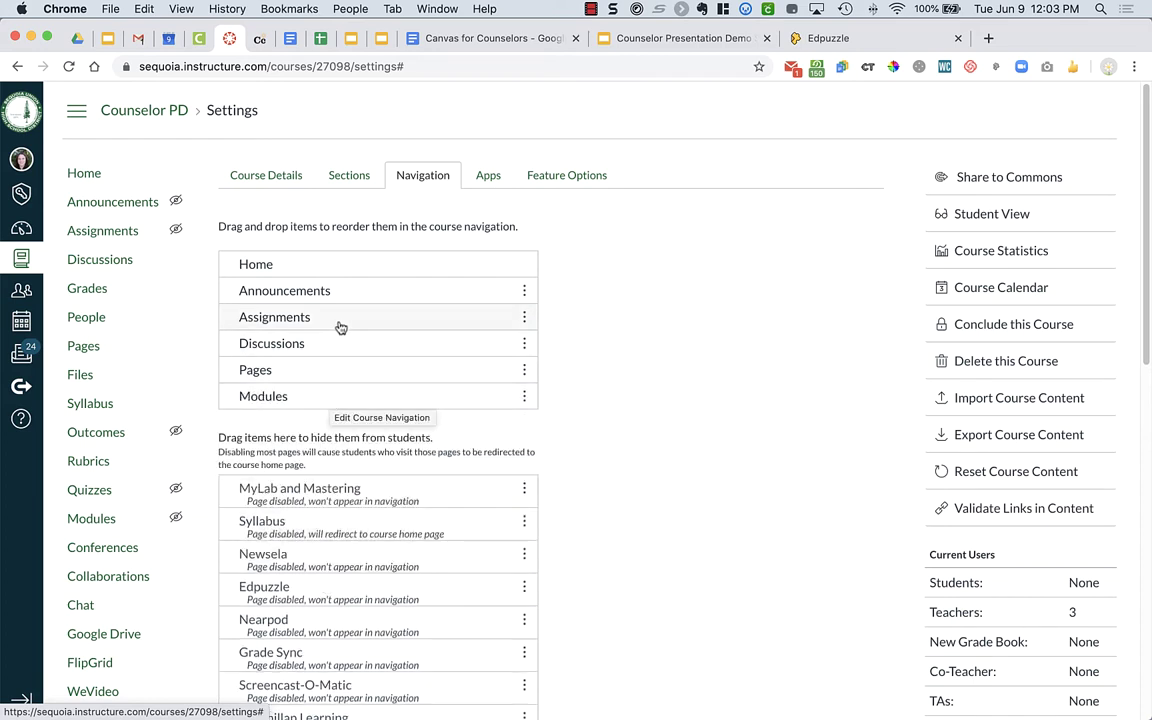
drag(340, 327, 319, 411)
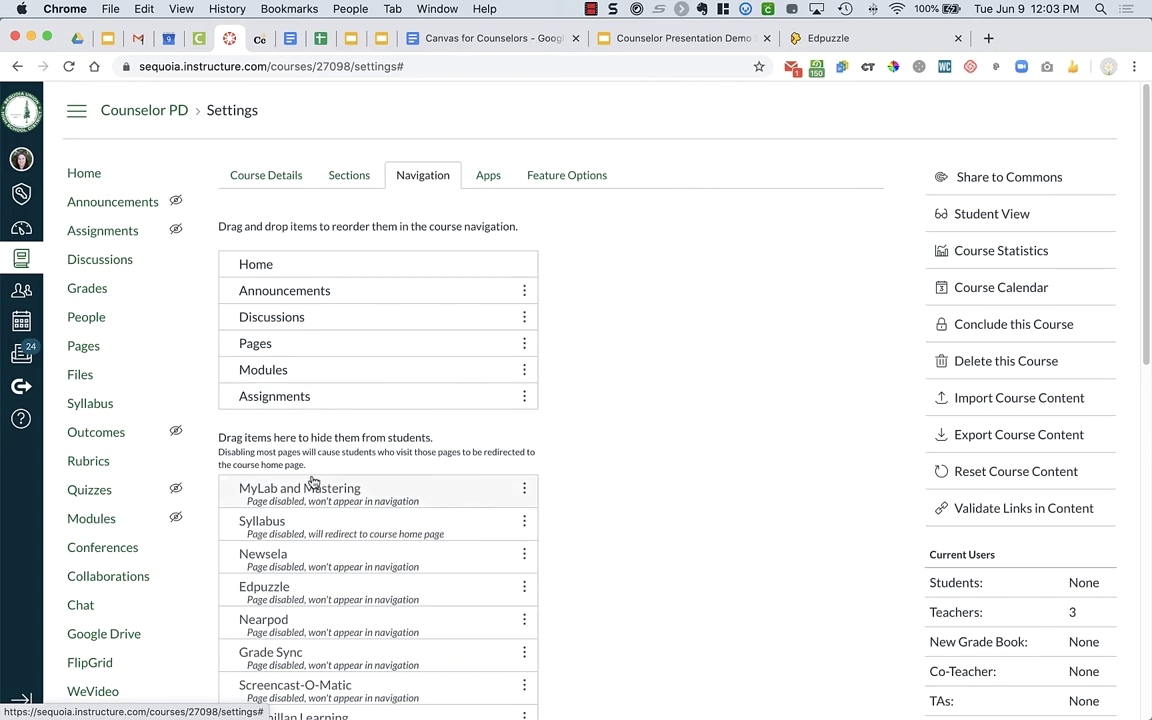
scroll(312, 483, down, 4)
scroll(312, 483, down, 12)
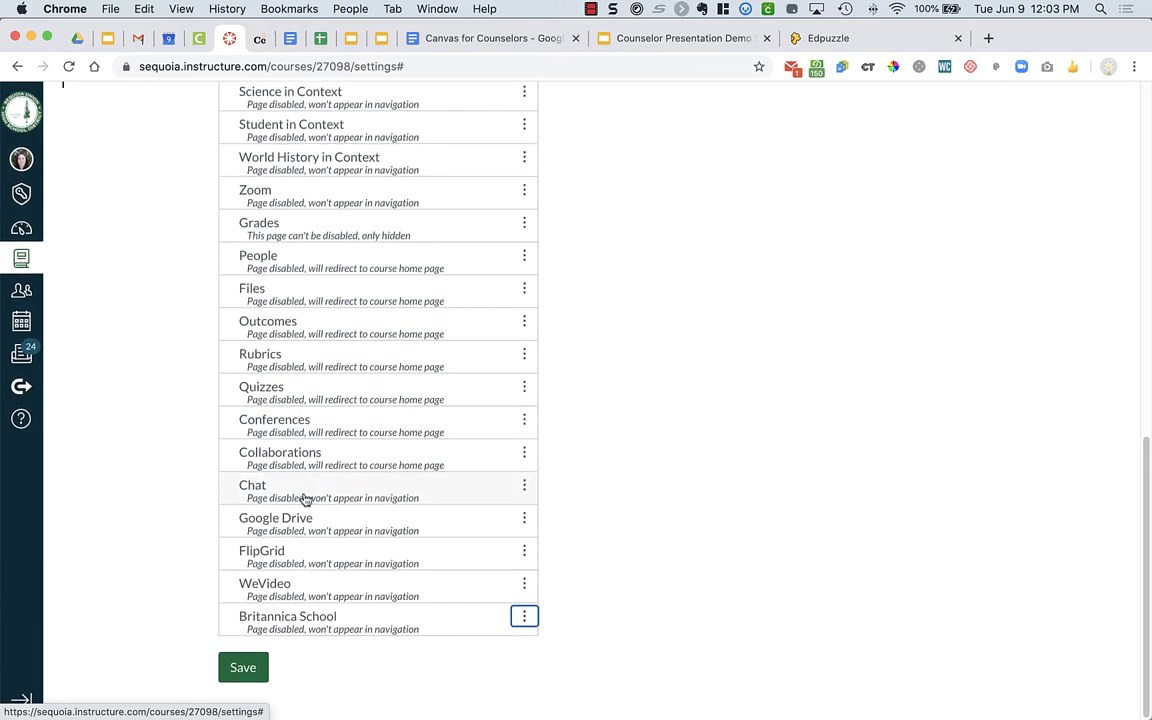
click(246, 668)
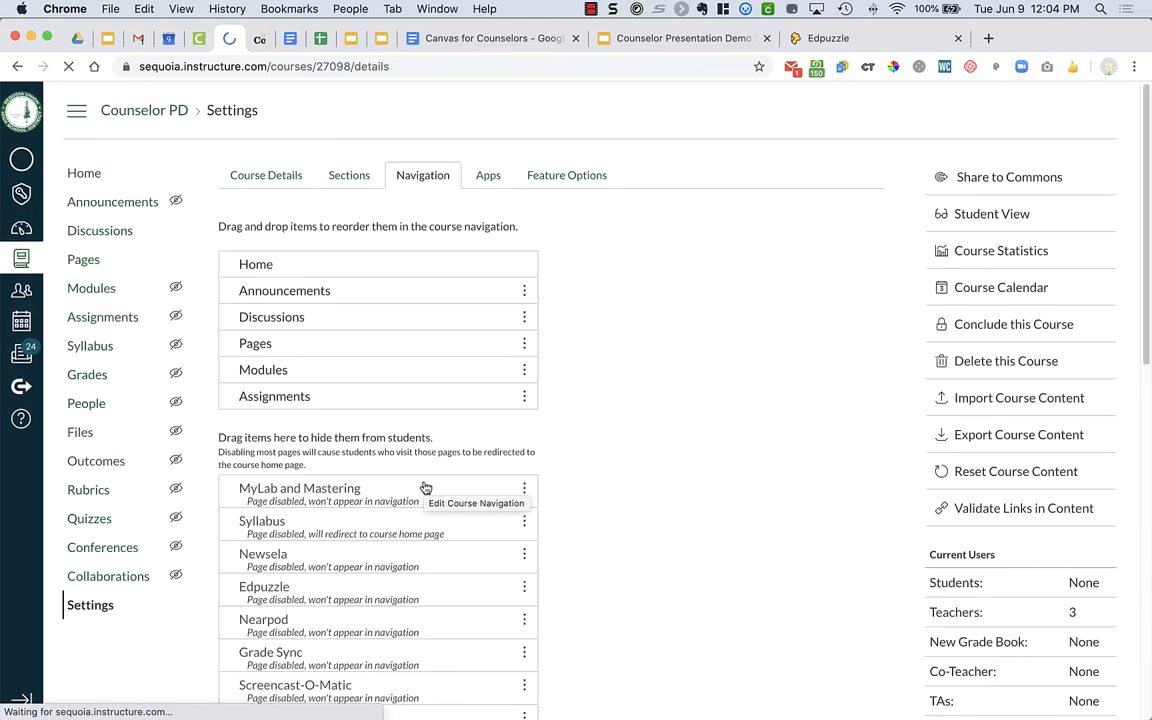
In the additional options of the course details, show recent announcements on the course home page, with 3 announcements
click(272, 179)
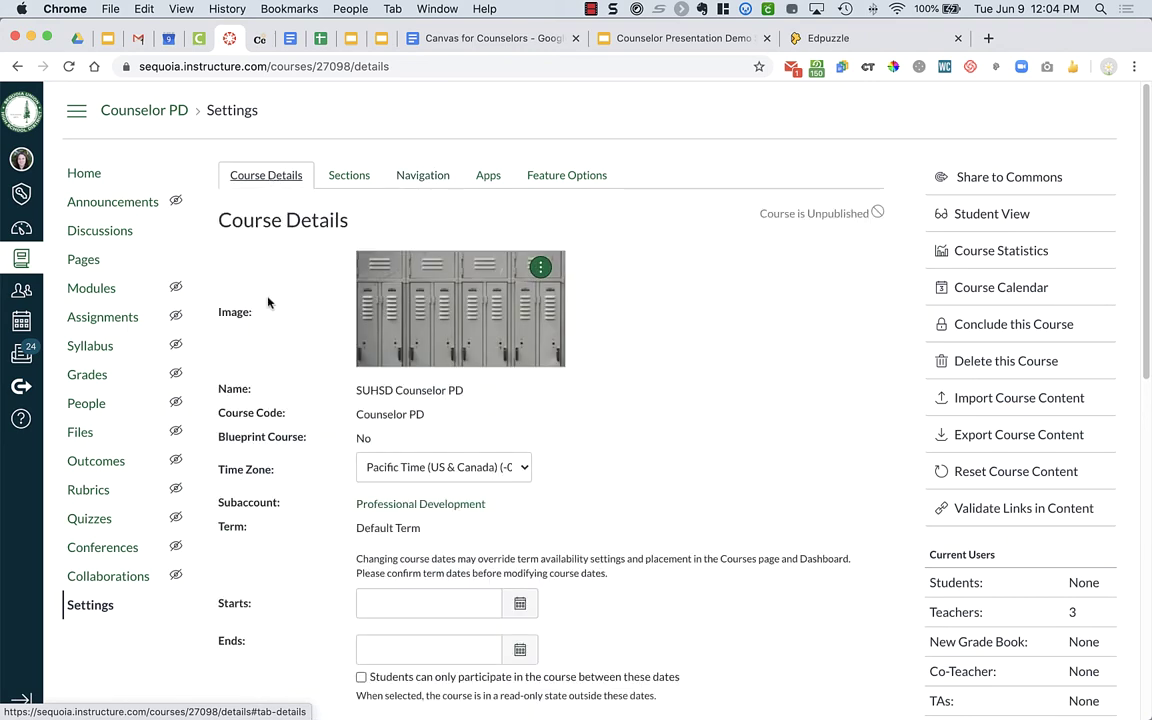
scroll(268, 302, down, 5)
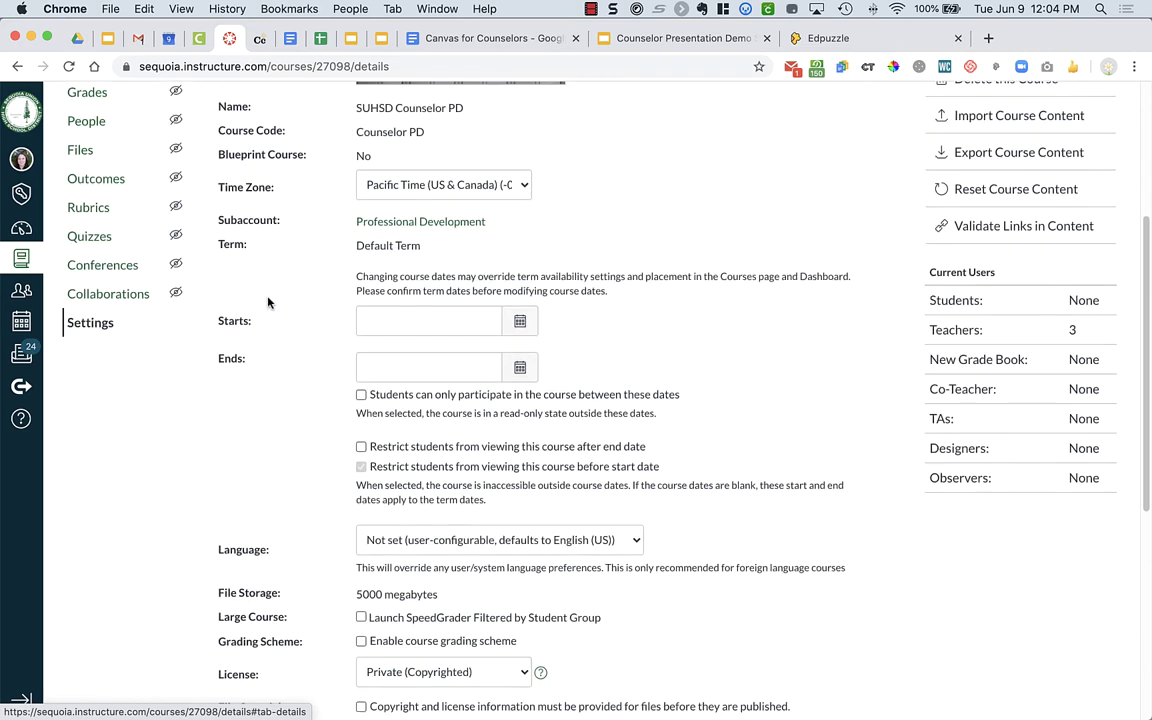
scroll(268, 302, down, 8)
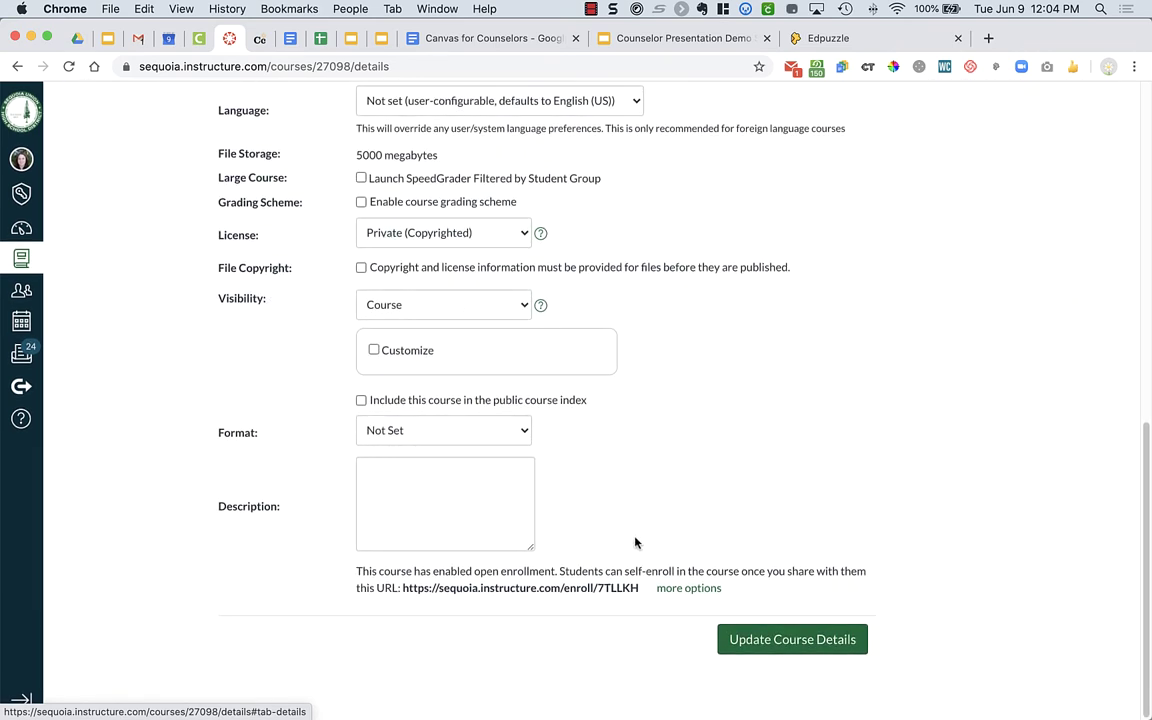
click(677, 592)
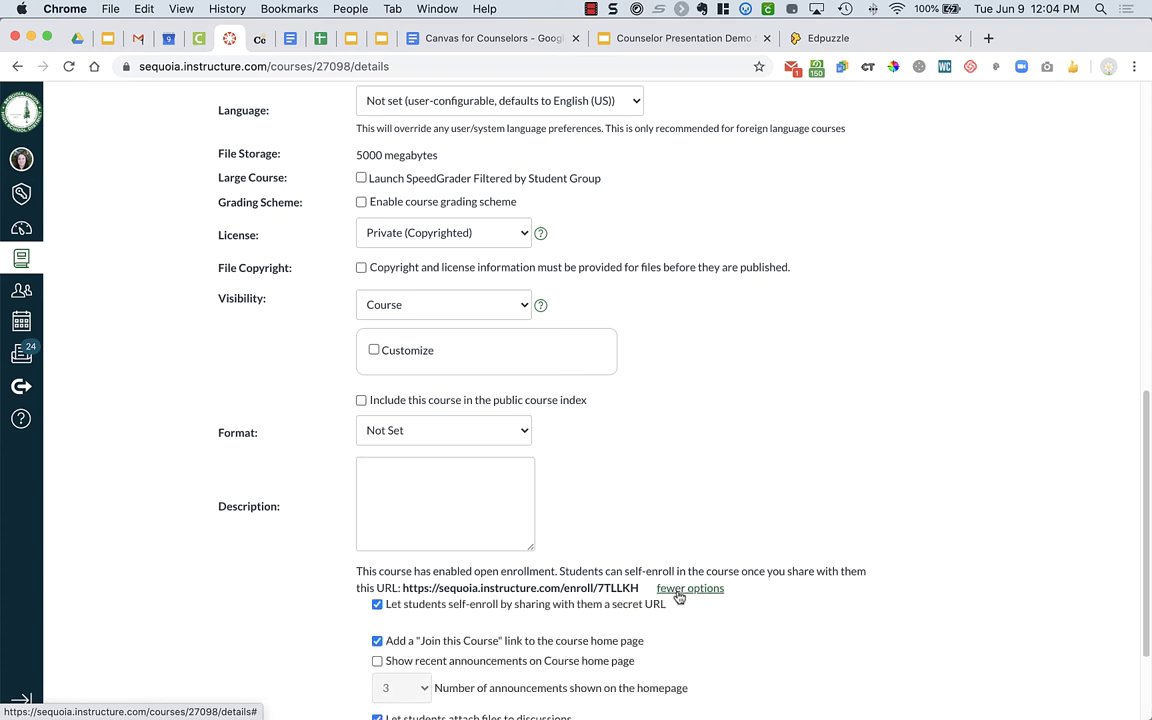
scroll(678, 596, down, 5)
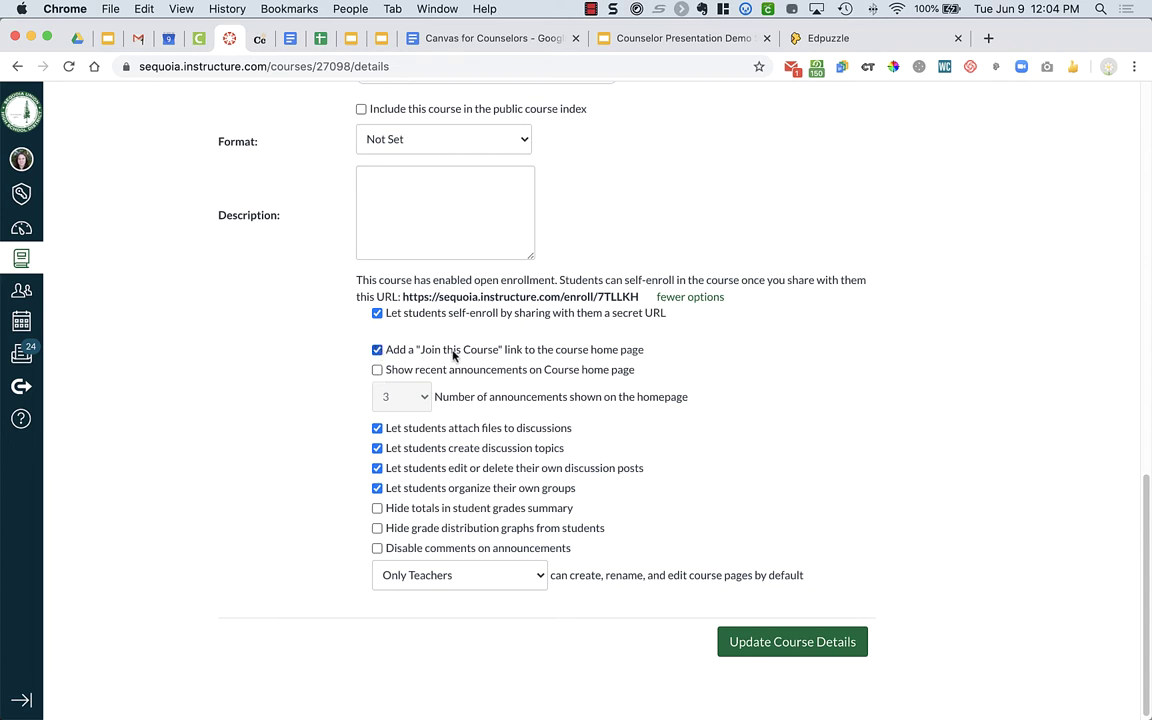
scroll(460, 370, down, 1)
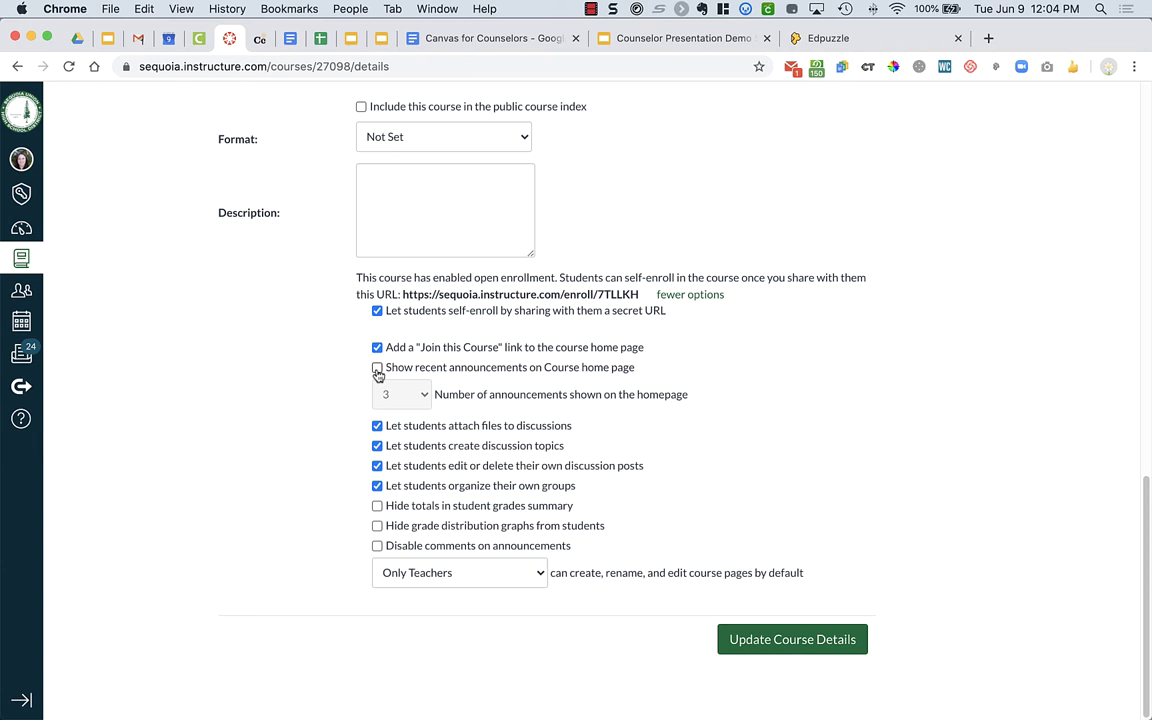
click(378, 370)
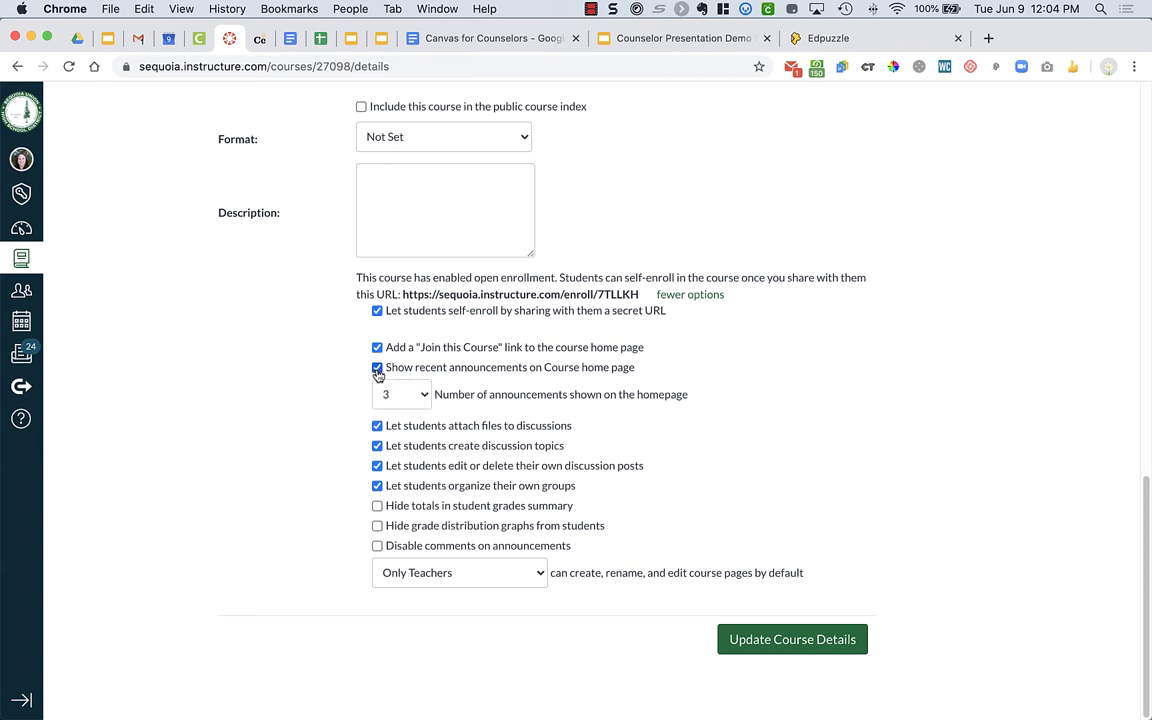
click(419, 397)
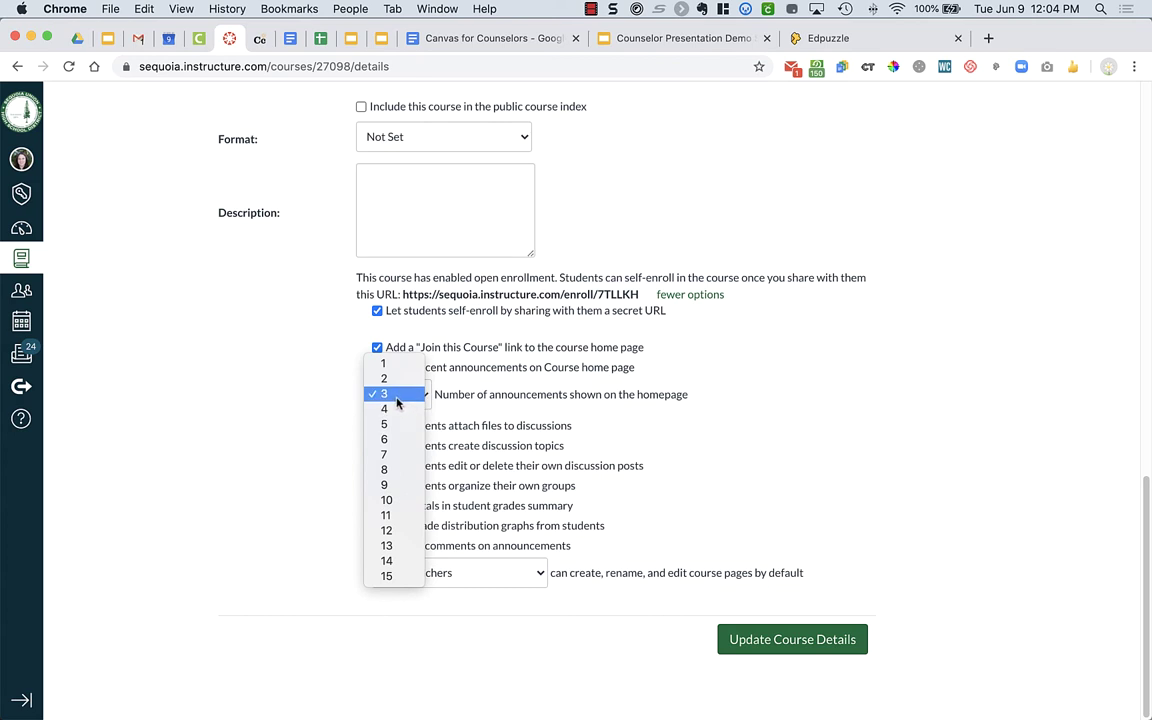
click(499, 395)
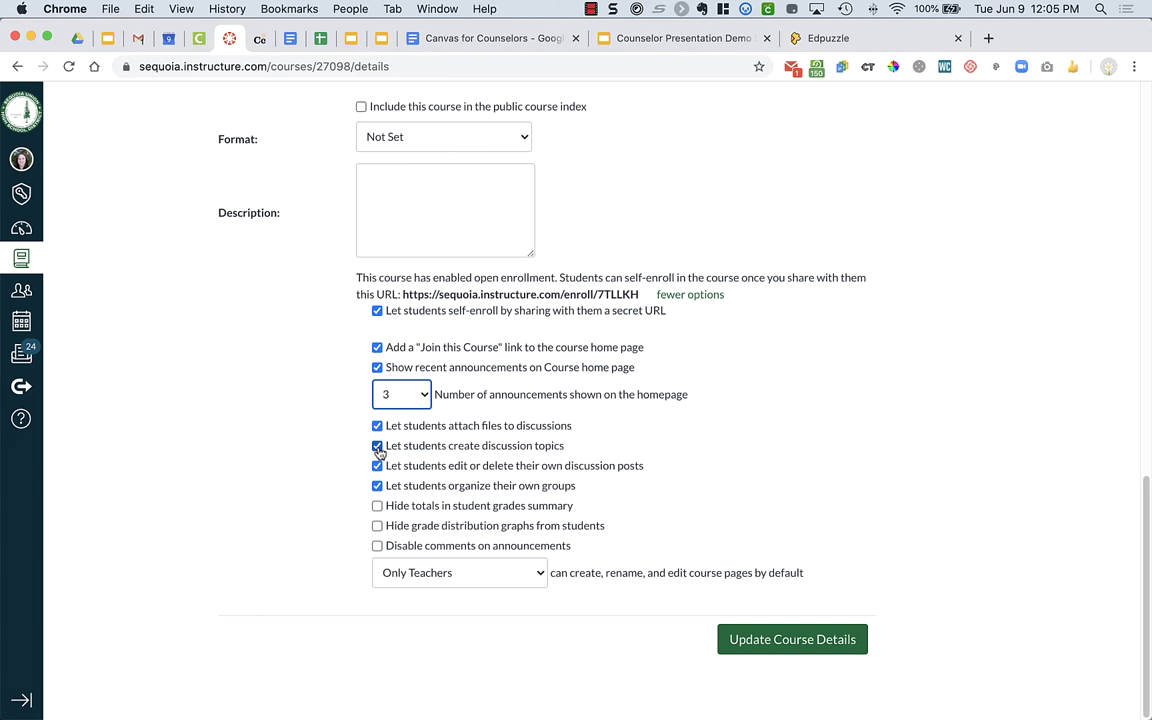
Stop students from creating discussion topics and organizing their own groups
click(378, 447)
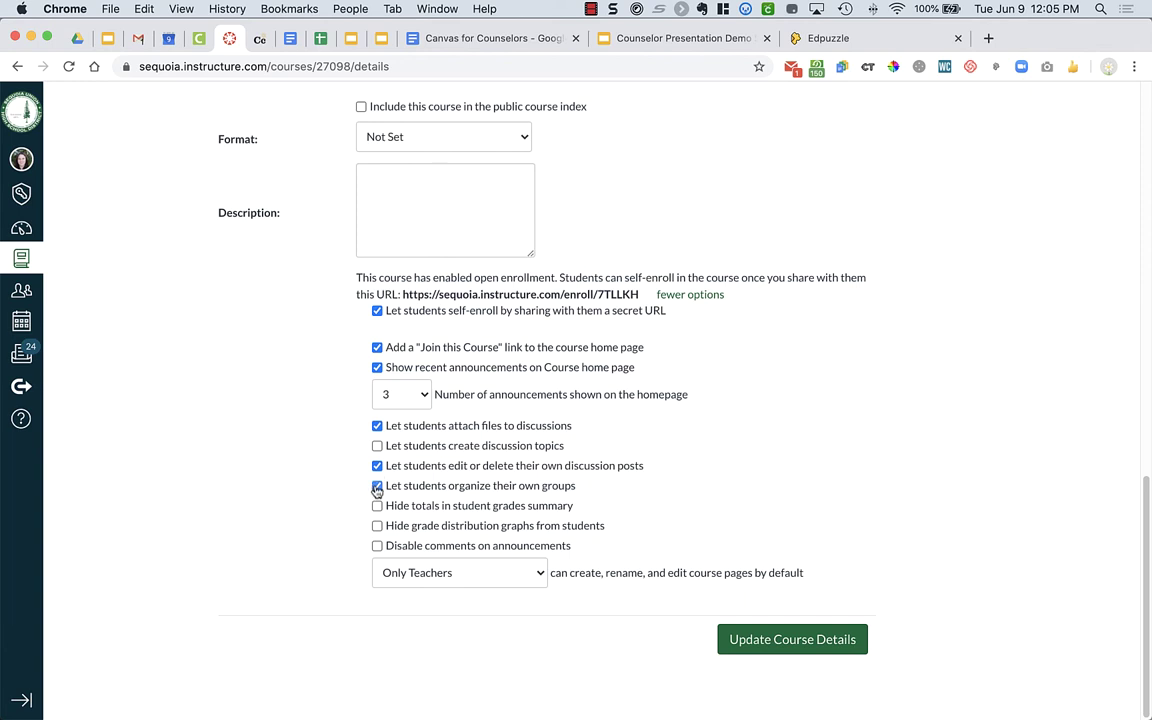
click(377, 486)
scroll(440, 450, up, 1)
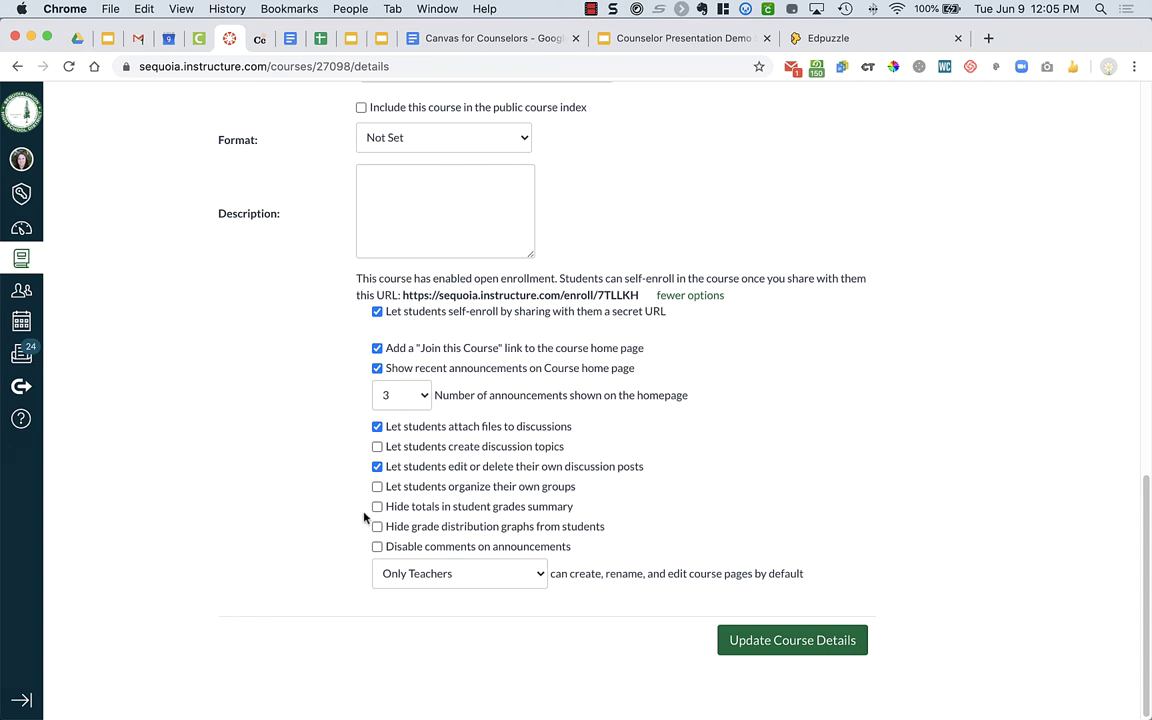
Hide totals in the student grades summary, disable comments on announcements, and save the course details
click(377, 507)
click(377, 527)
click(377, 547)
click(376, 526)
click(777, 641)
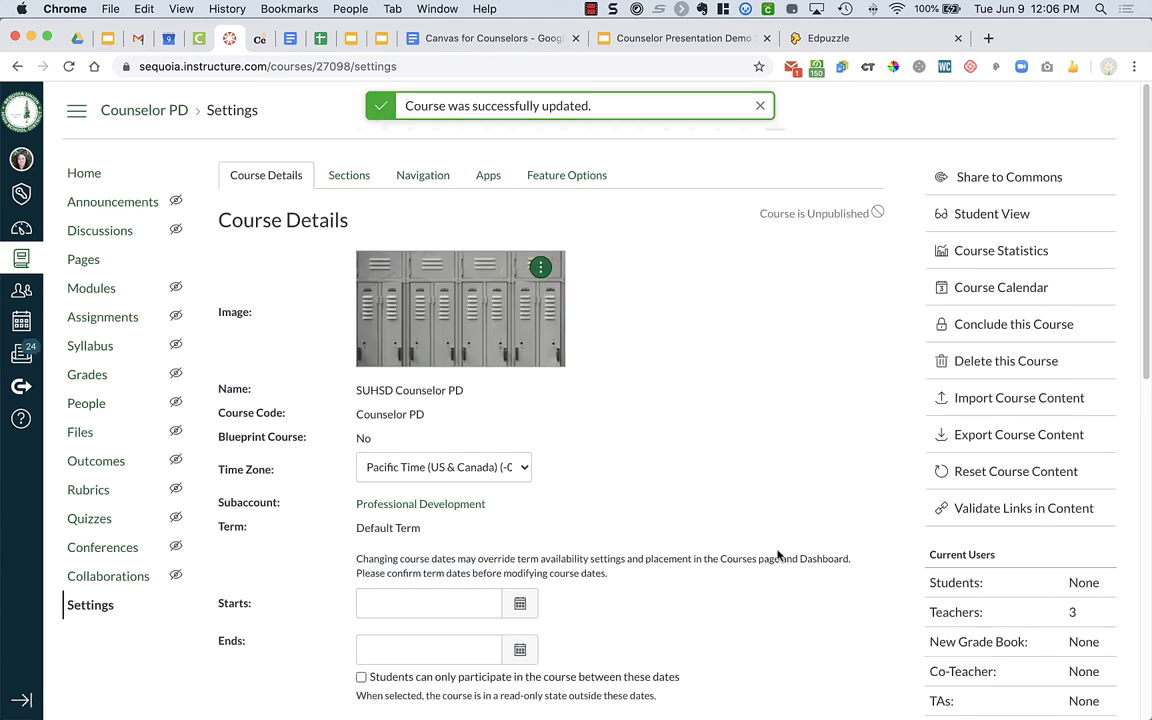
Open the home page of the SUHSD Counselor PD course
click(89, 180)
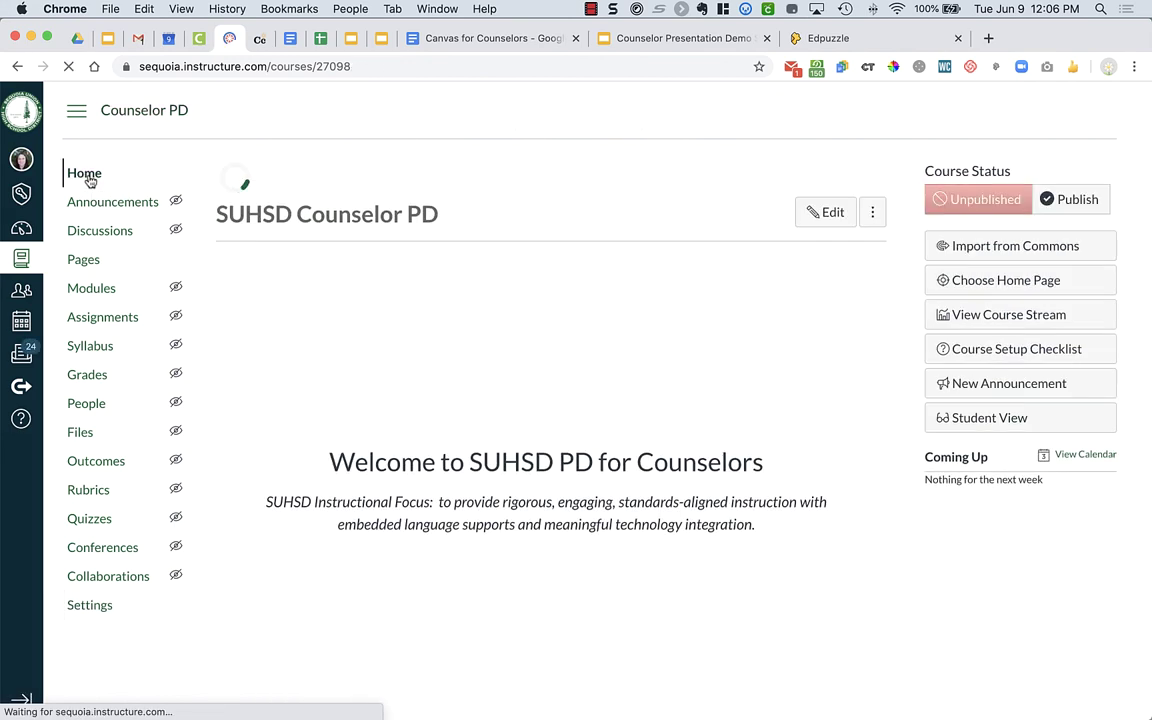